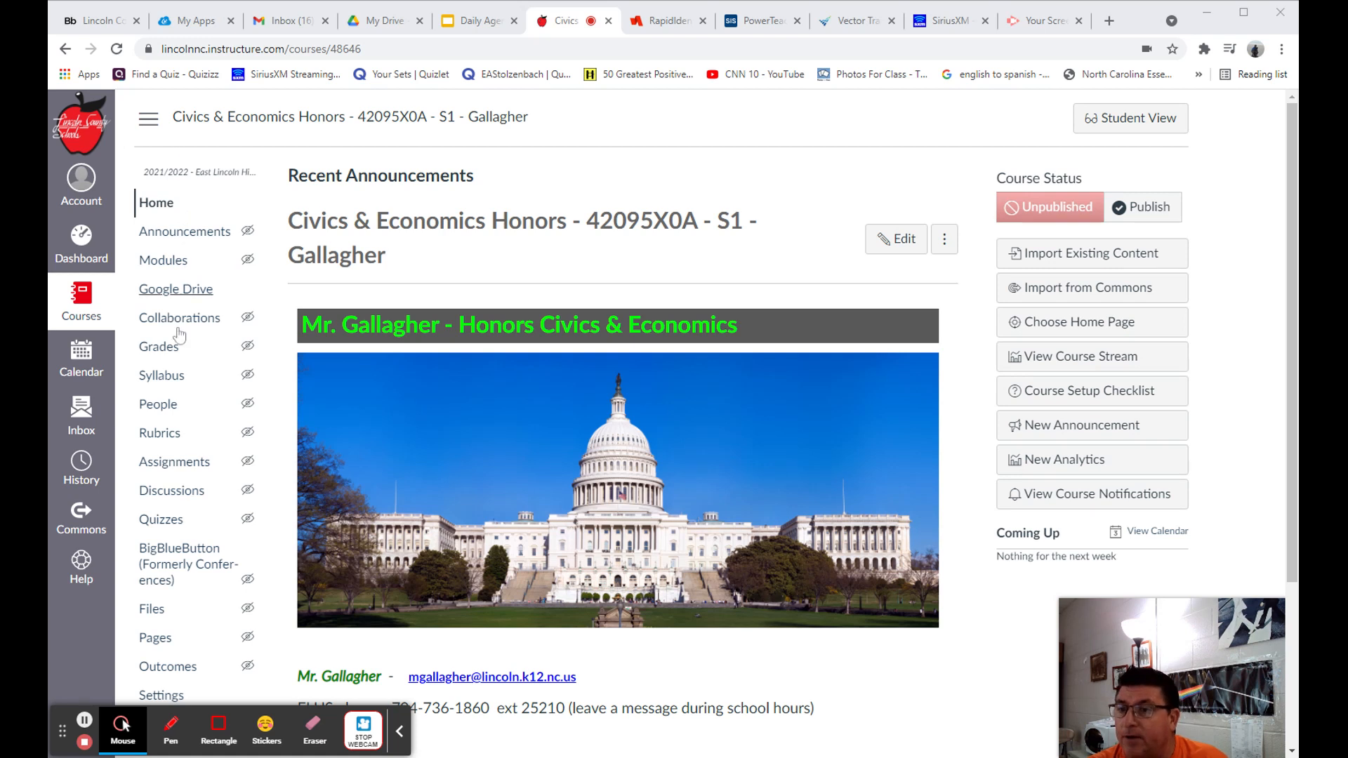
# Open the Civics & Economics Honors course's Assignments page, and switch to PowerTeacher Pro to view its grading categories.
pyautogui.click(167, 463)
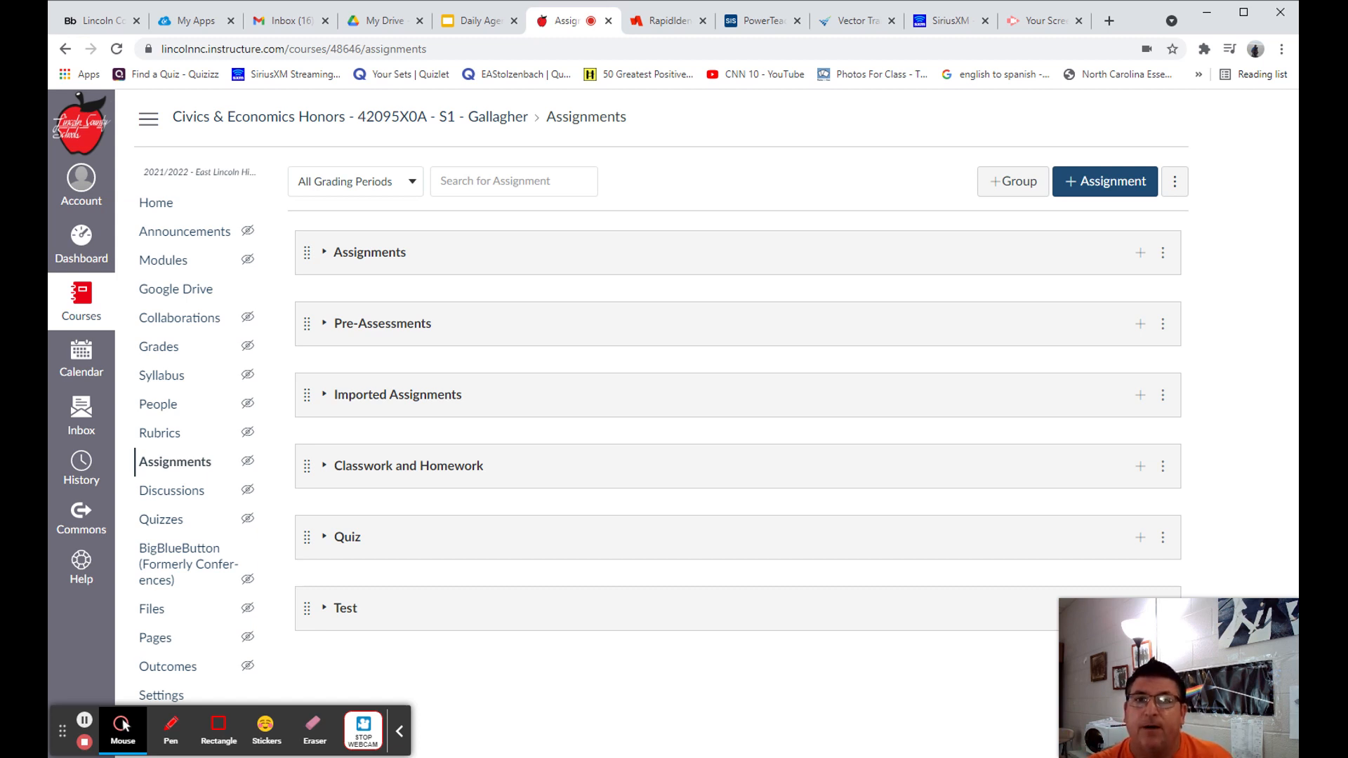
pyautogui.click(766, 24)
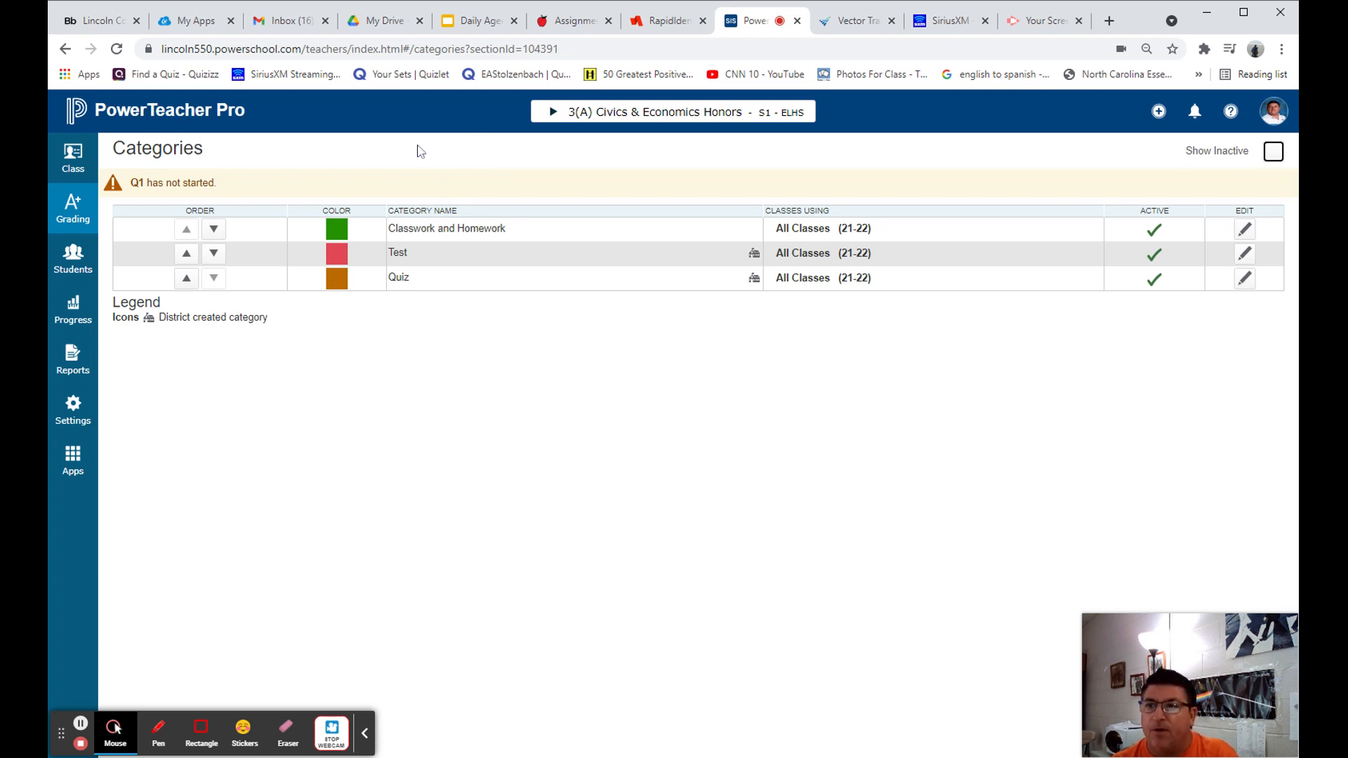
pyautogui.click(77, 214)
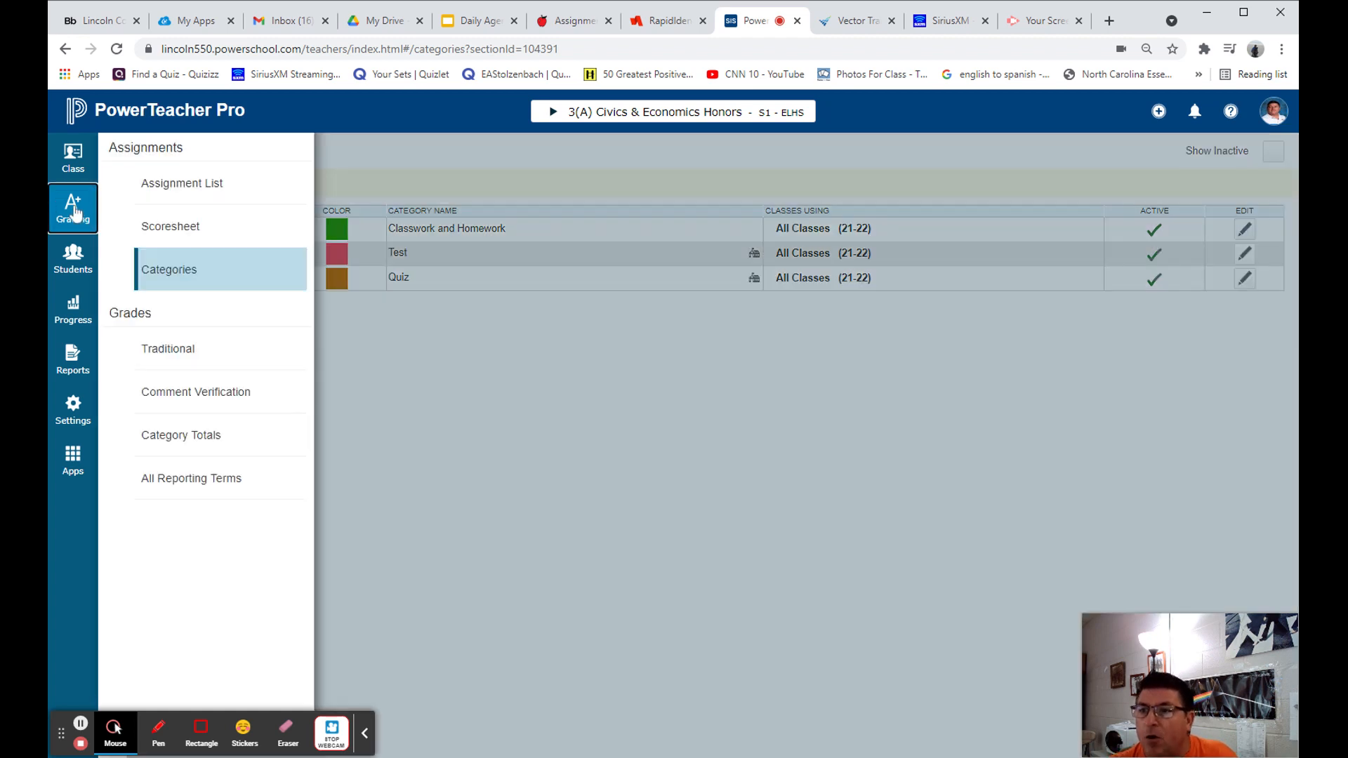
pyautogui.click(182, 271)
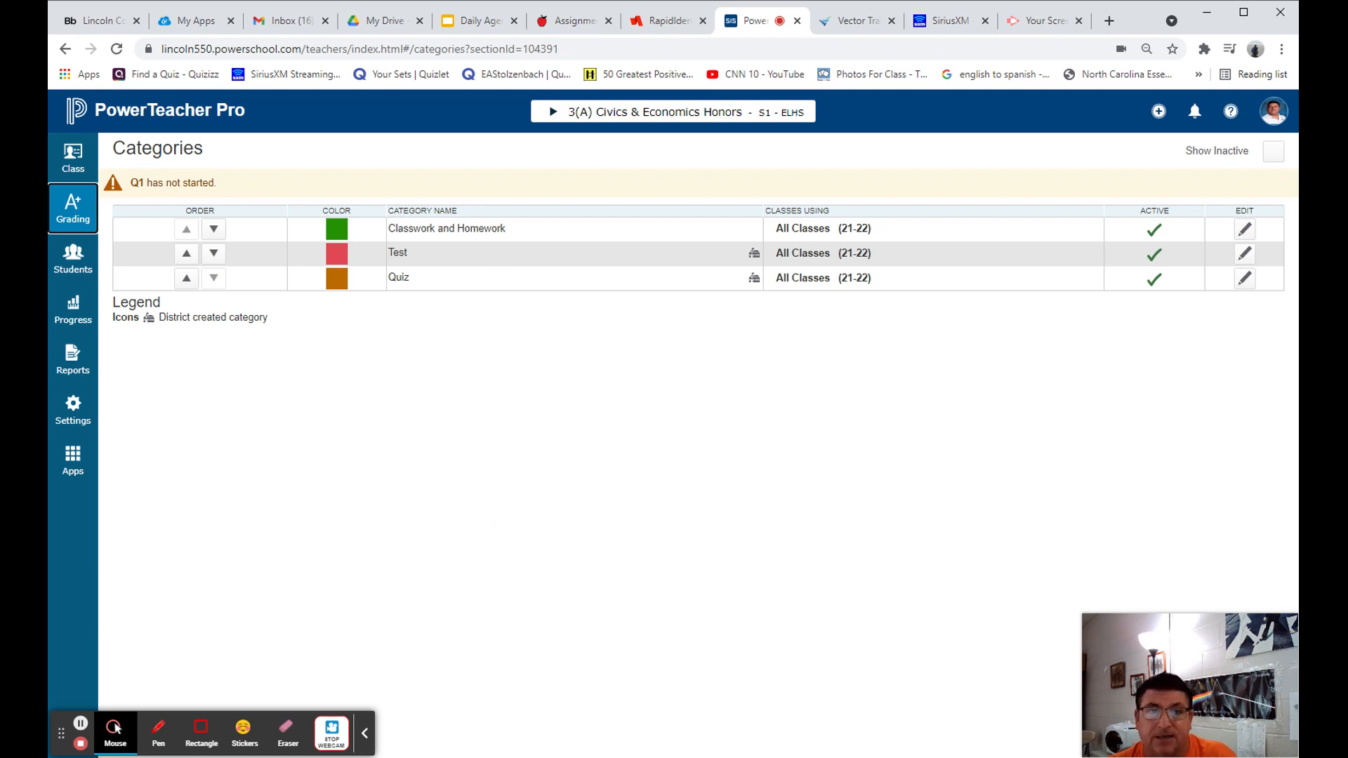
# Show the inactive categories, open and save the Tests, Projects - Summative category, and hide the inactive ones again.
pyautogui.click(1274, 151)
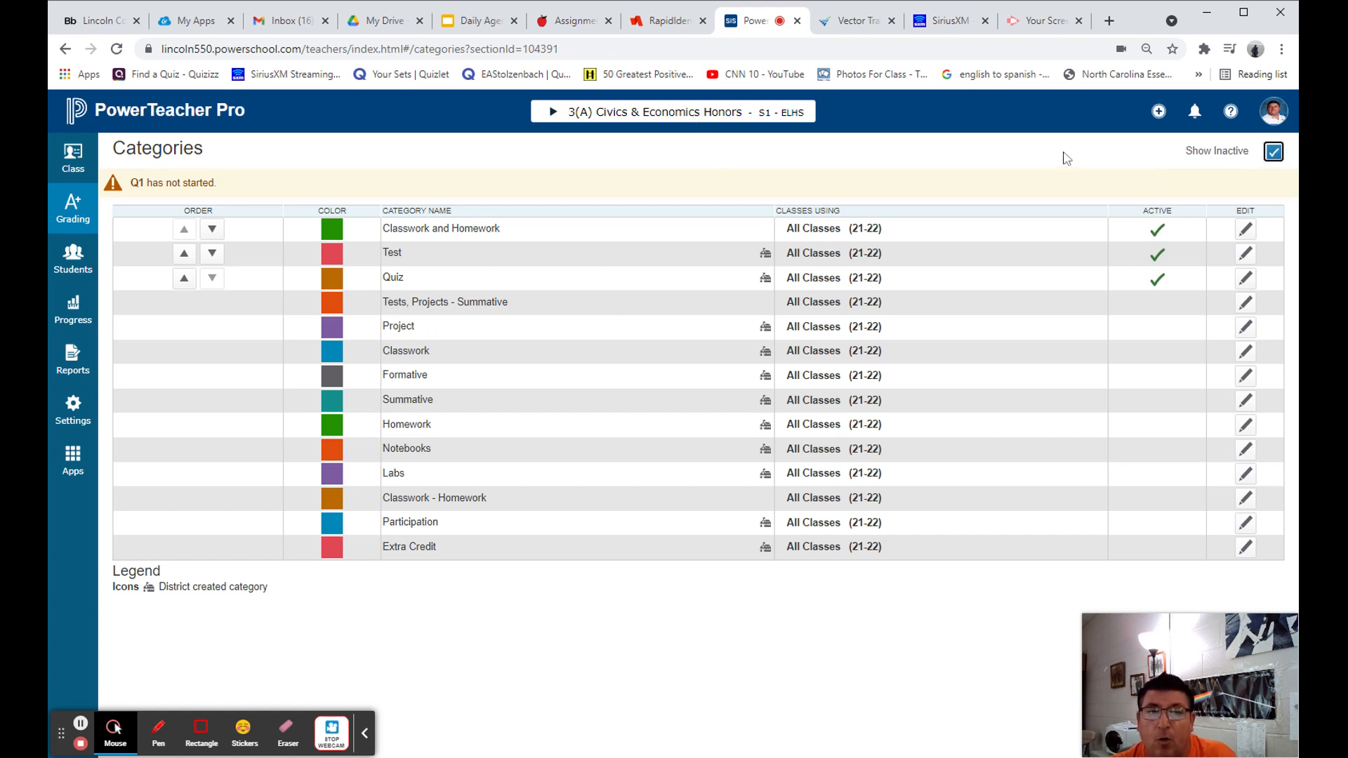
pyautogui.click(1246, 305)
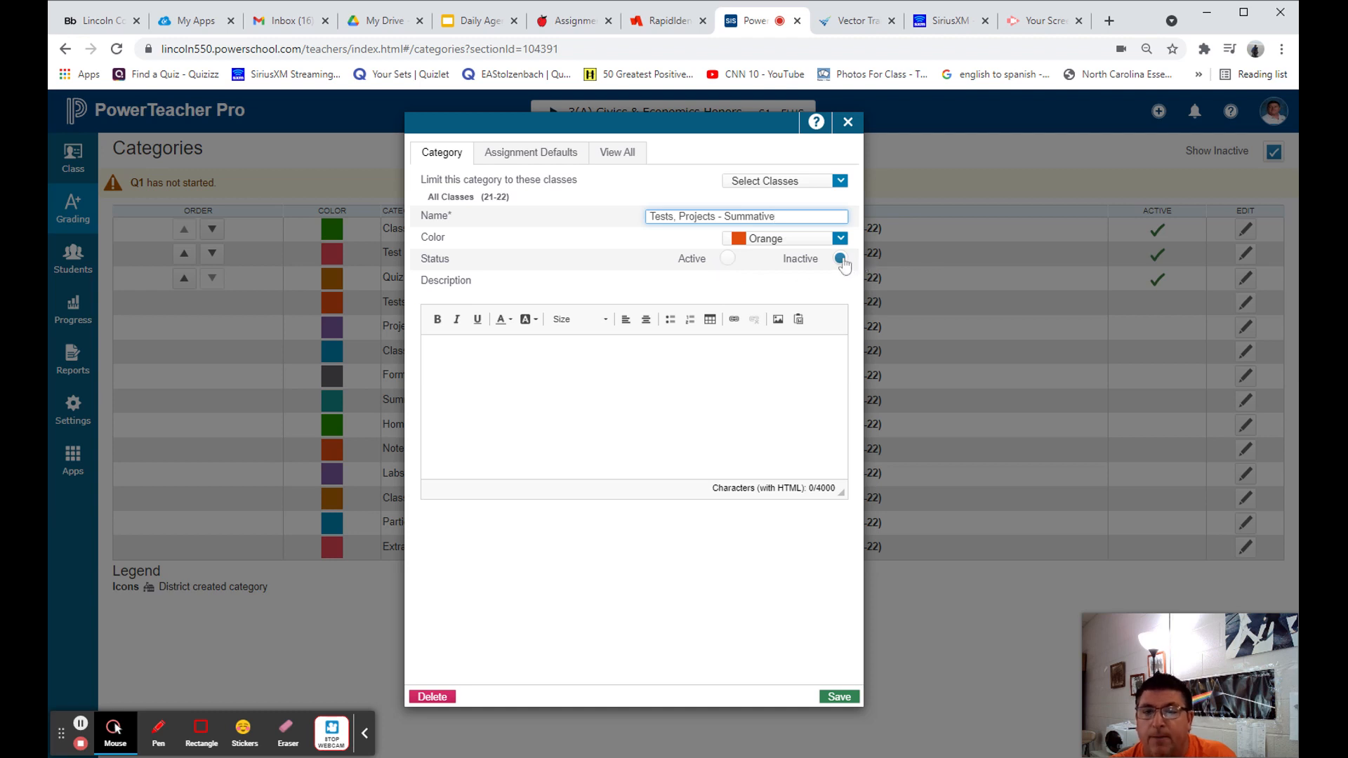
pyautogui.click(838, 698)
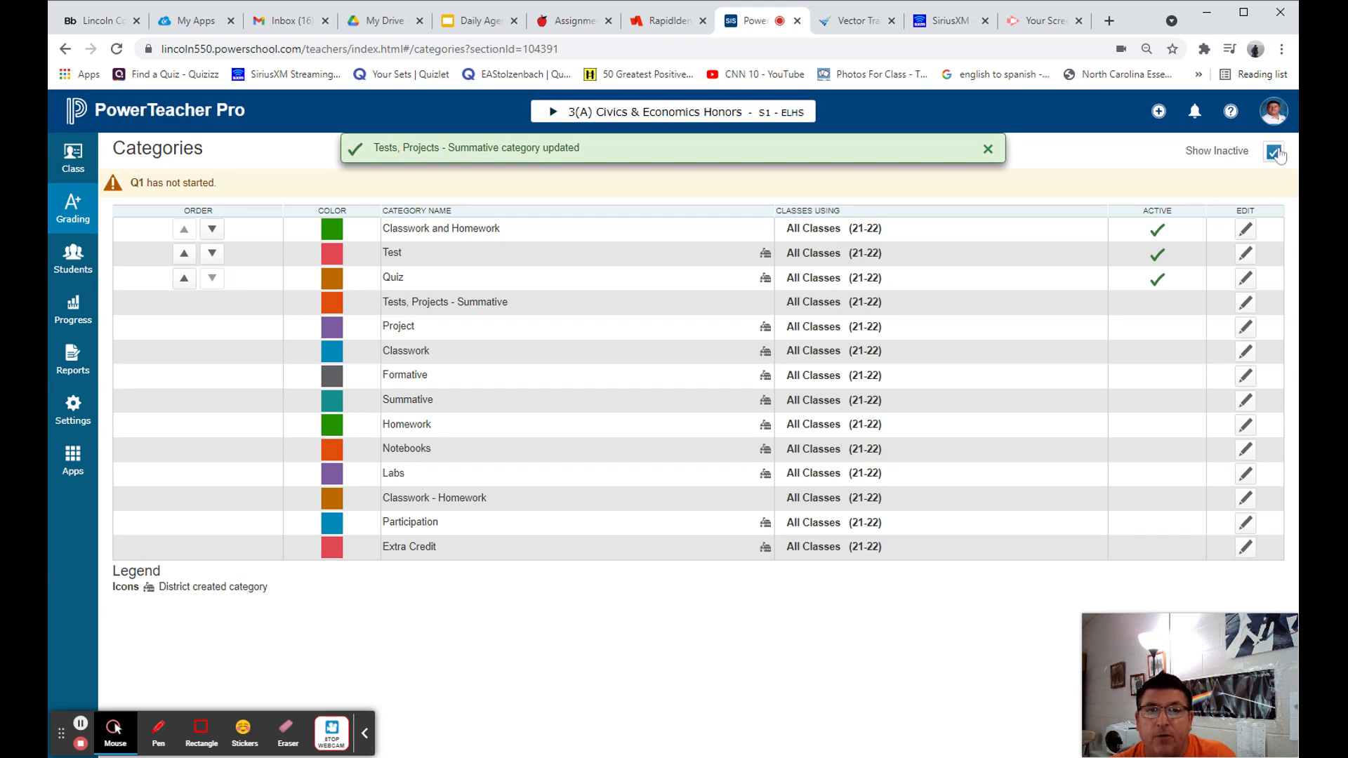
pyautogui.click(1274, 152)
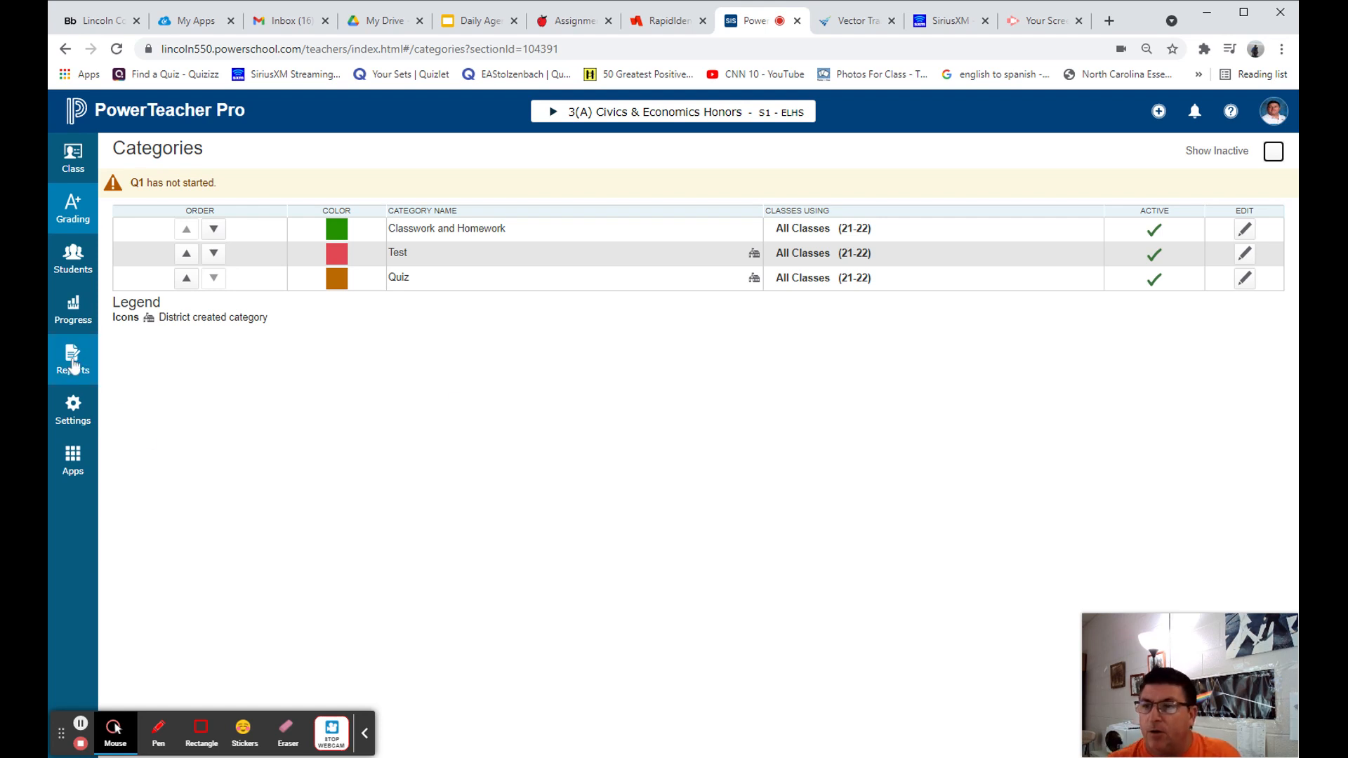
# View the Q1 category weighting formula for 3(A) Civics & Economics Honors in the traditional grade calculations, and close it without changes.
pyautogui.click(73, 413)
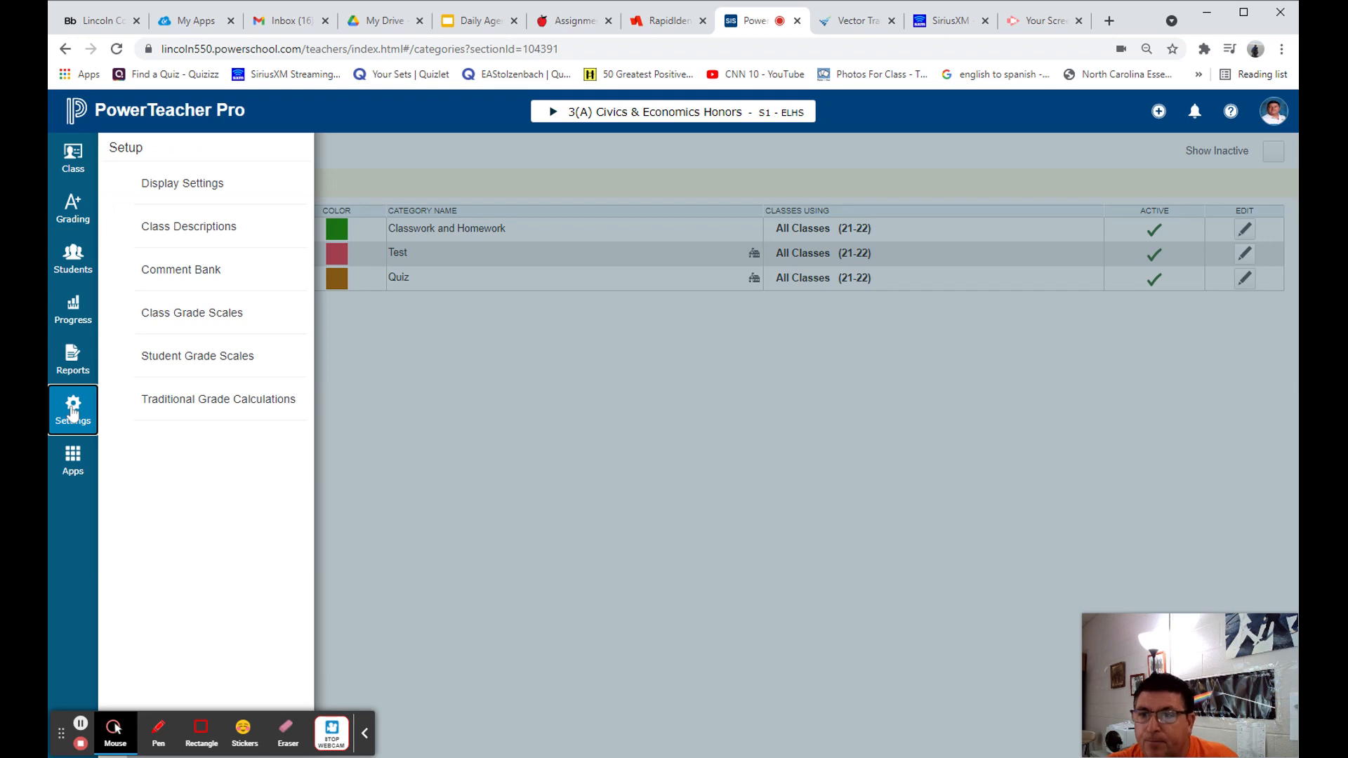
pyautogui.click(158, 398)
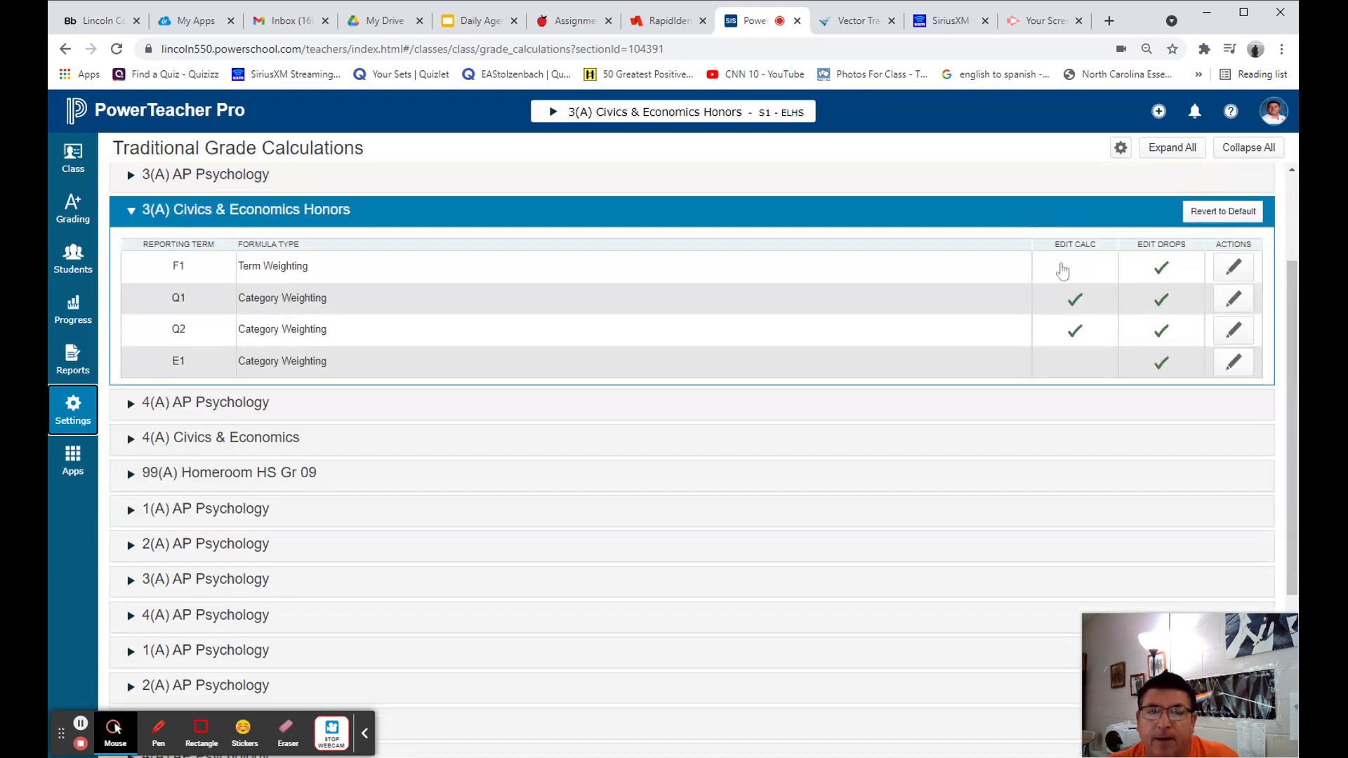
pyautogui.click(1236, 306)
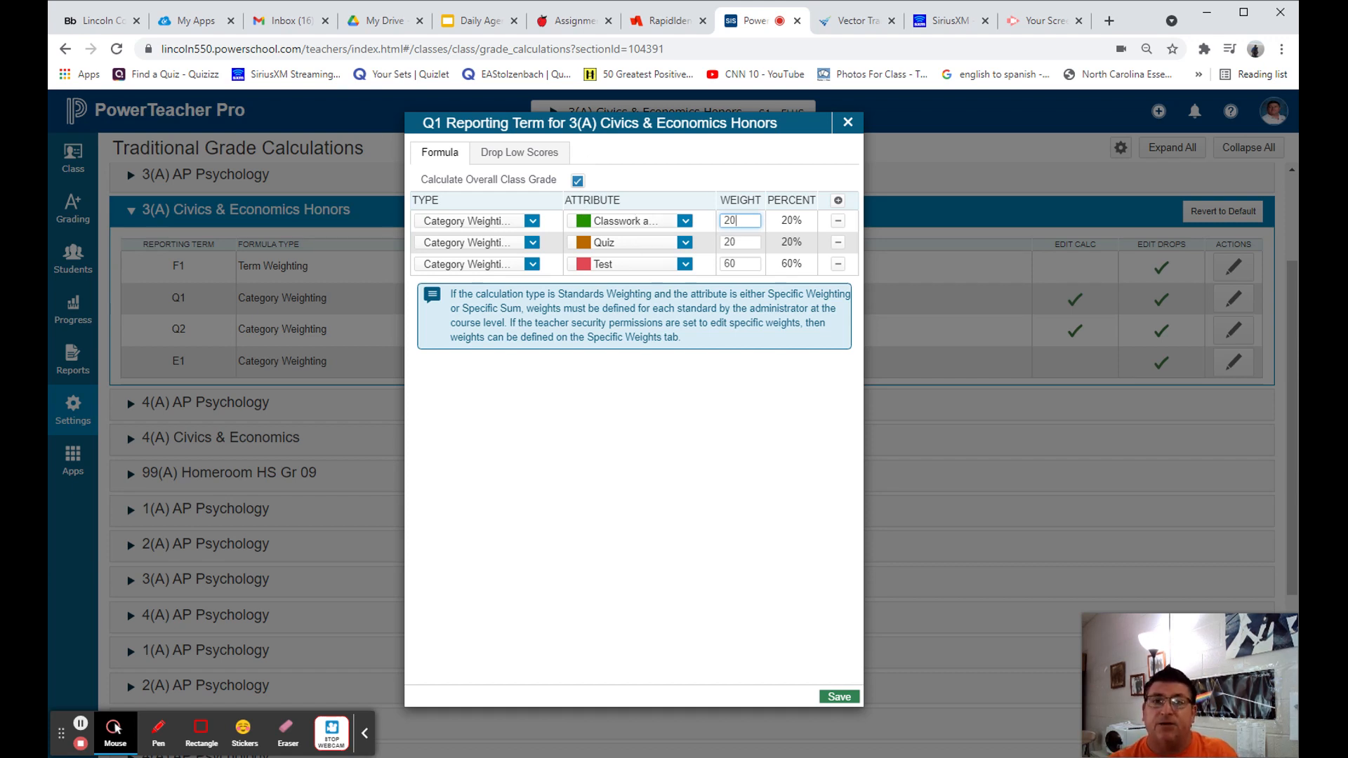
pyautogui.click(849, 123)
pyautogui.click(846, 173)
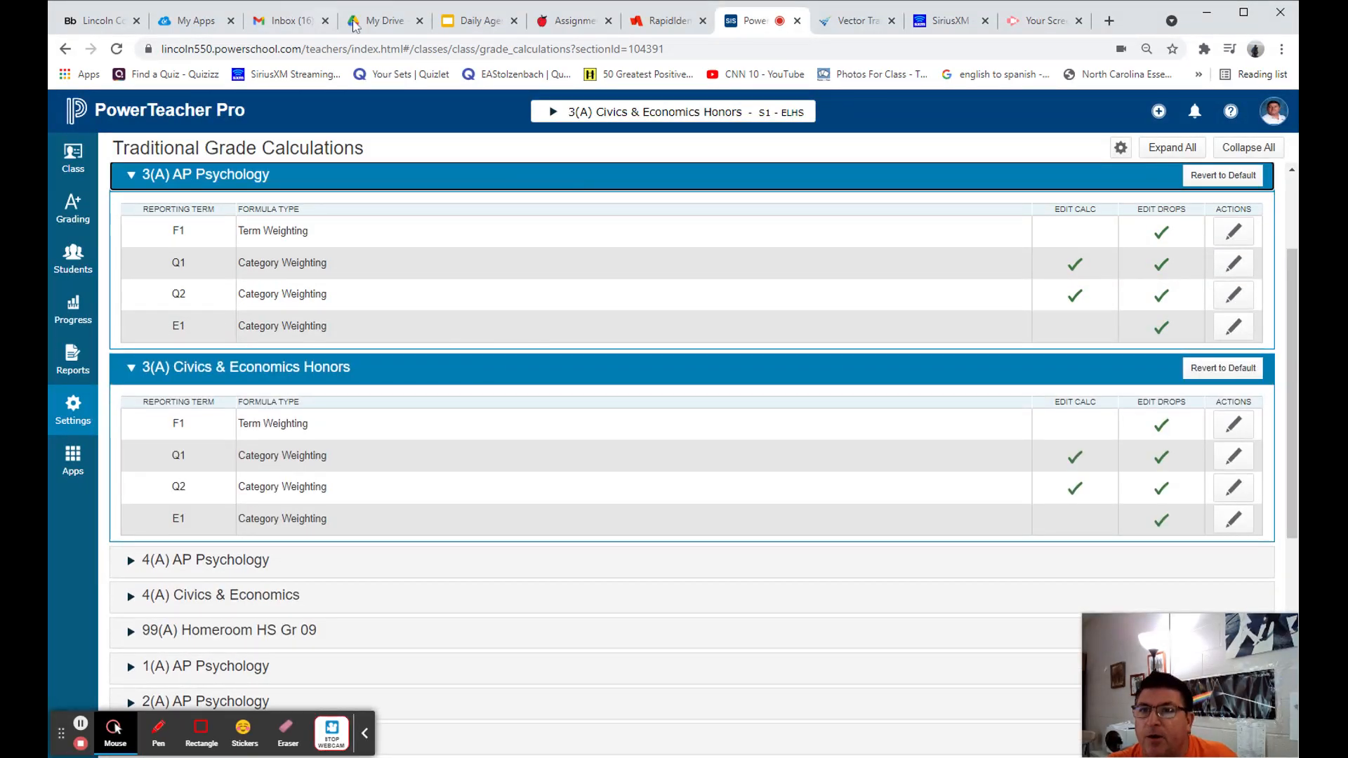
# Switch back to Canvas, import the assignment groups into the course, and look over the imported groups.
pyautogui.click(574, 24)
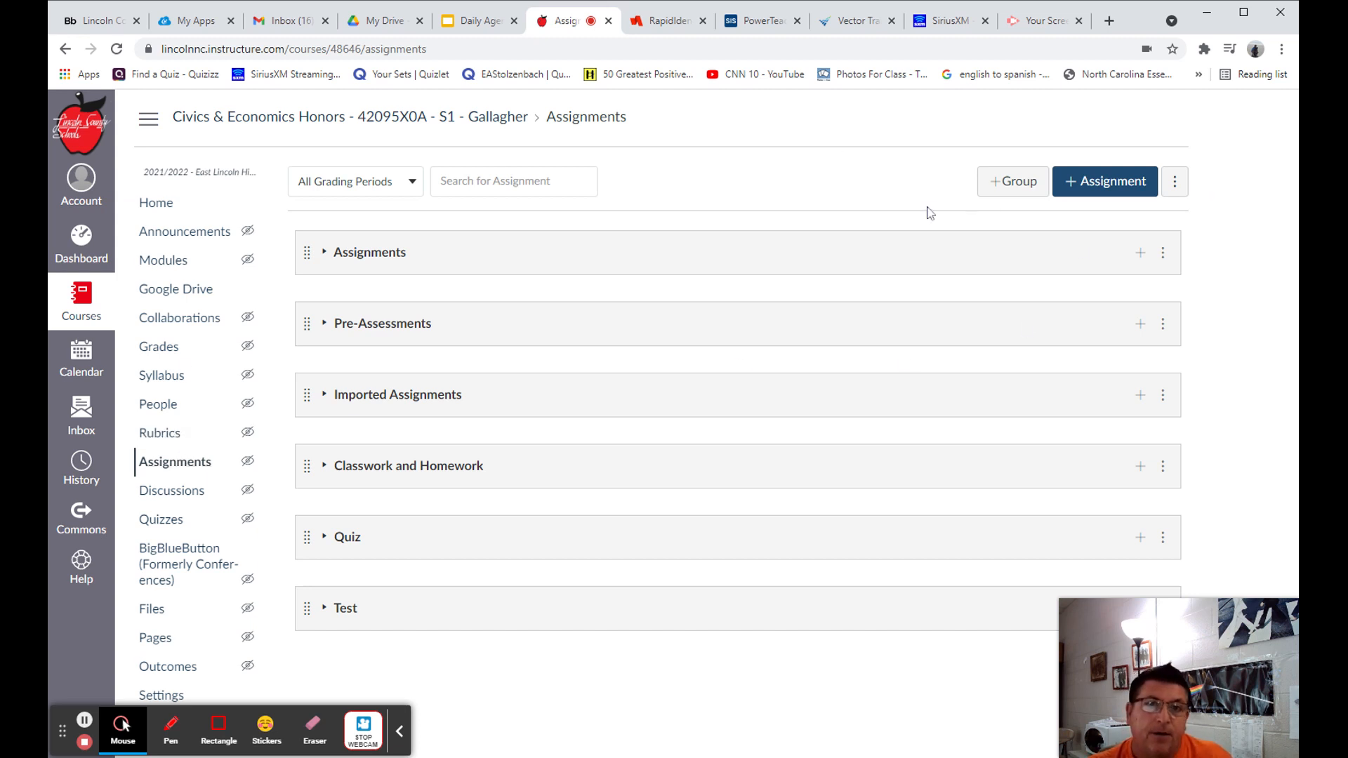
pyautogui.click(1177, 187)
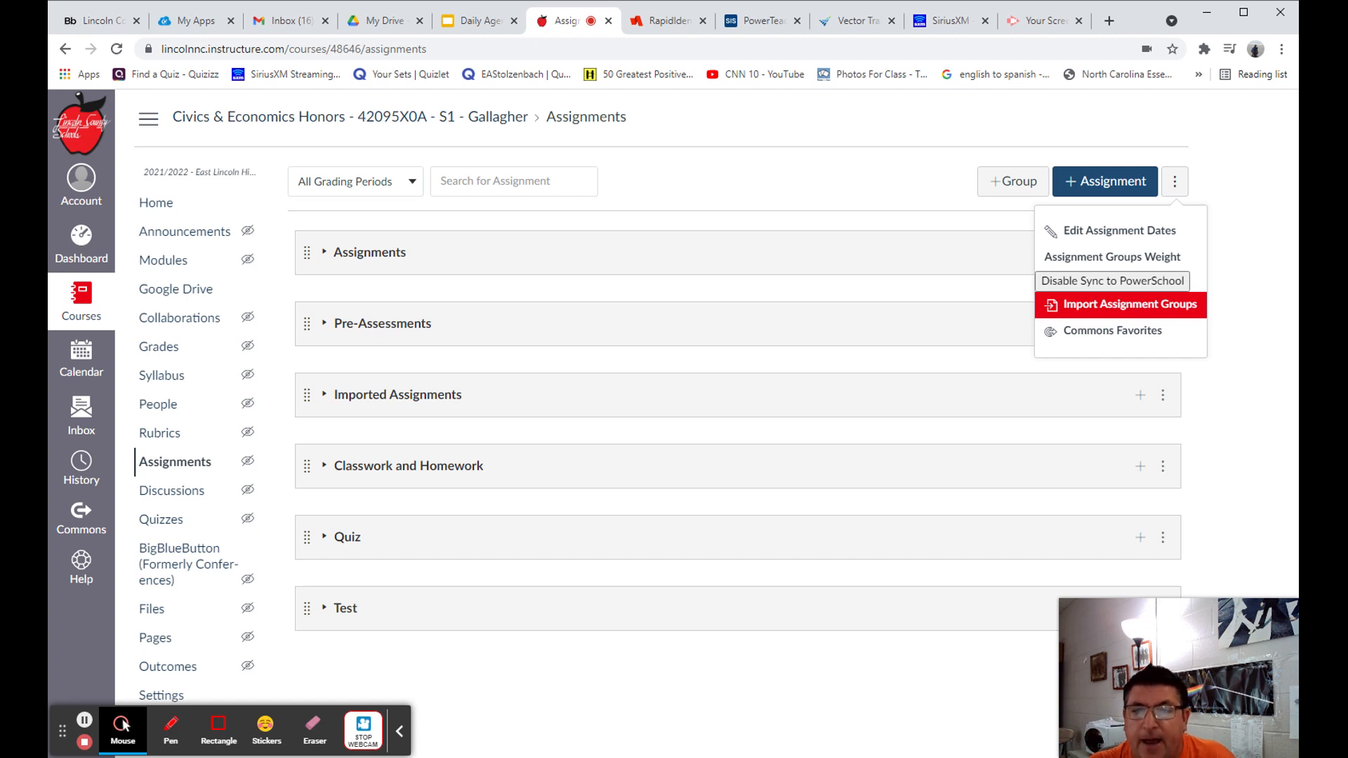
pyautogui.click(1138, 308)
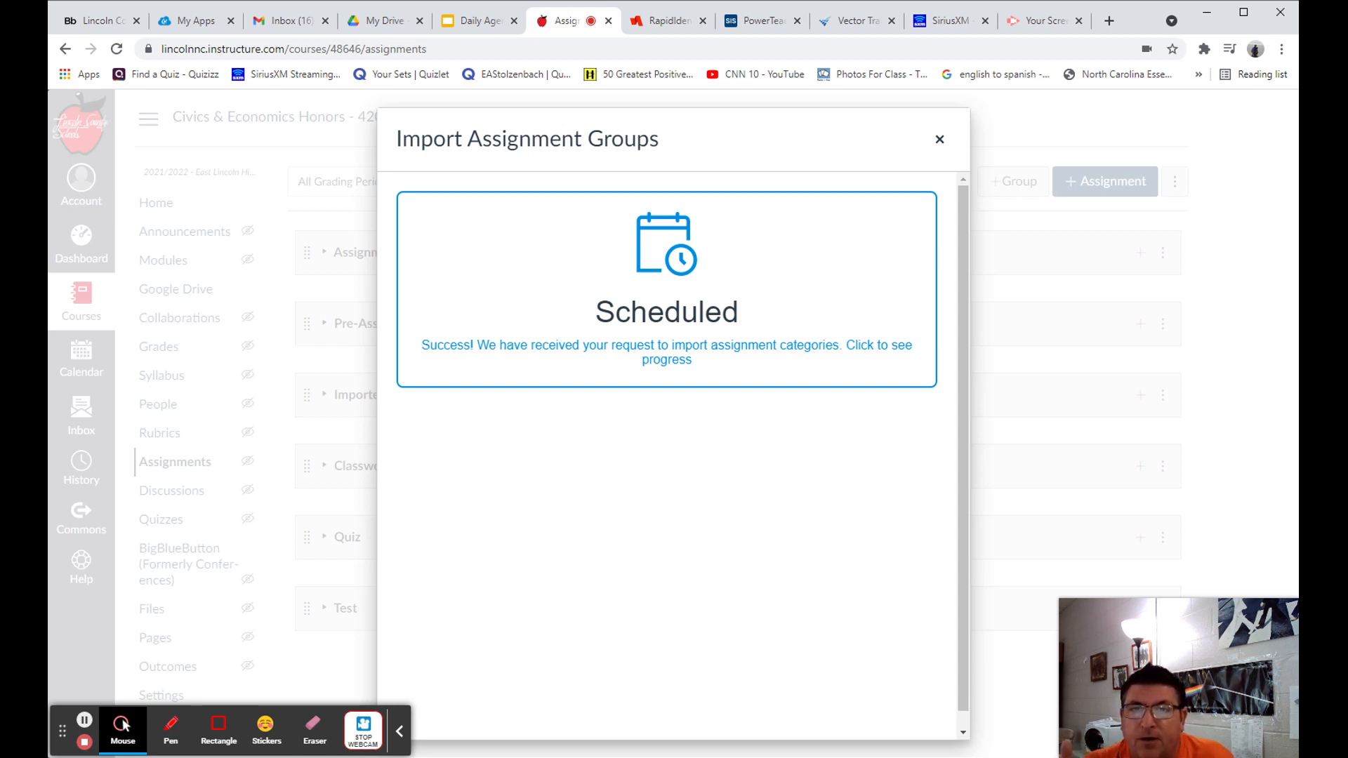
pyautogui.click(85, 722)
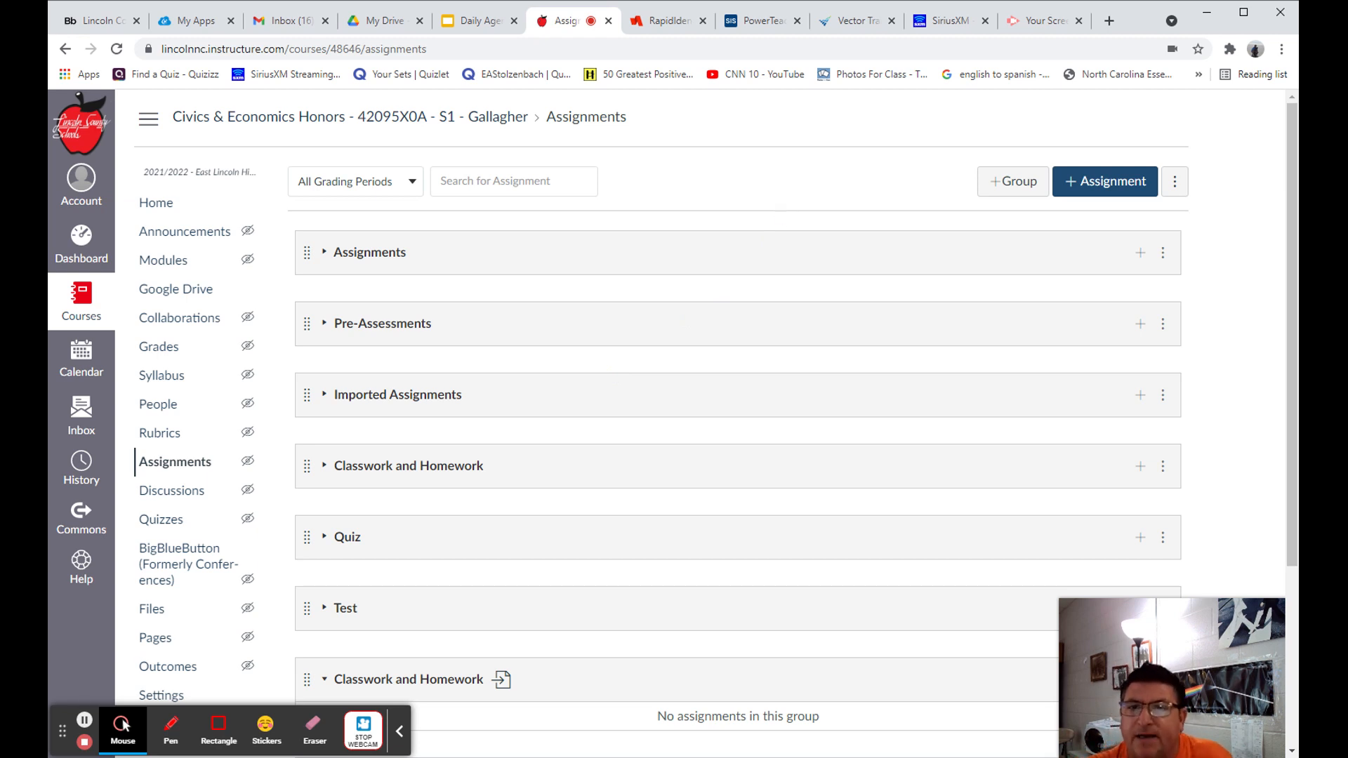
pyautogui.scroll(-1, 786, 216)
pyautogui.scroll(-2, 786, 218)
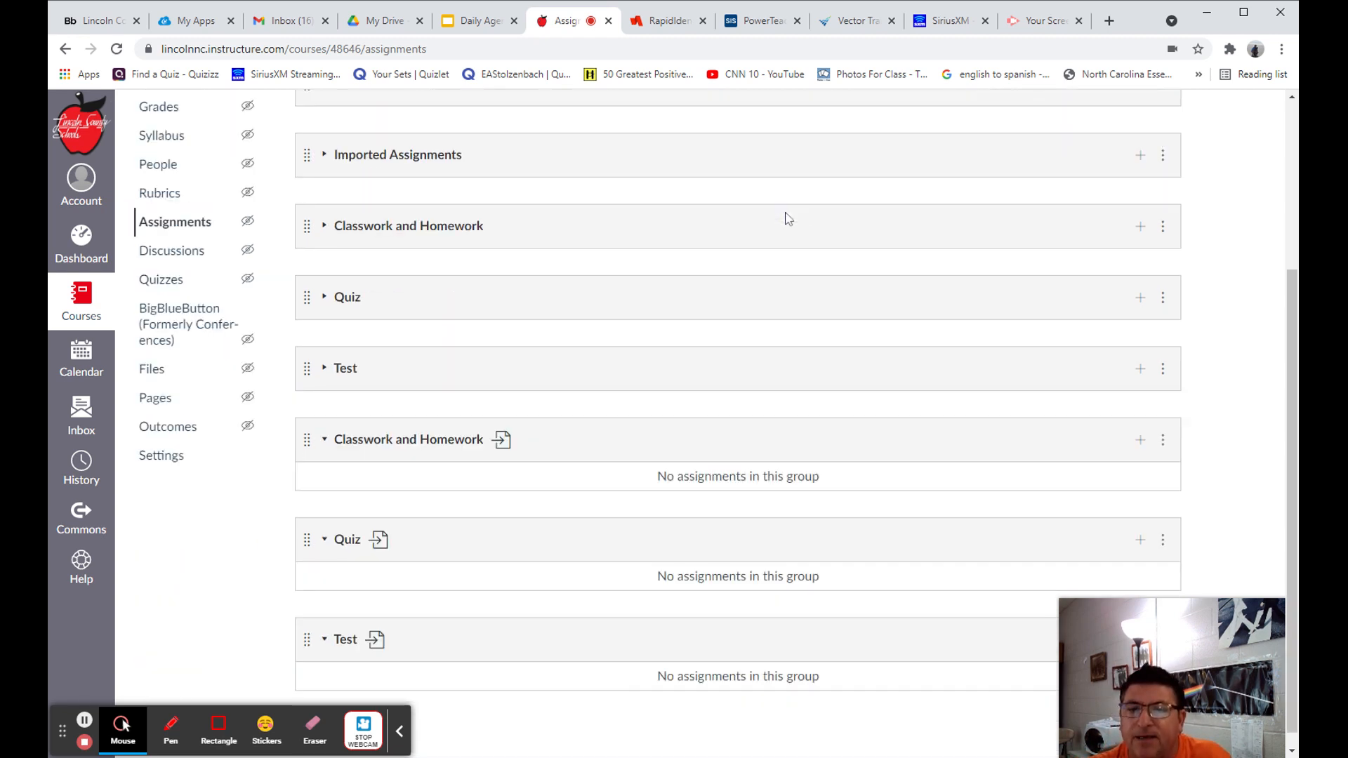
pyautogui.scroll(-1, 786, 218)
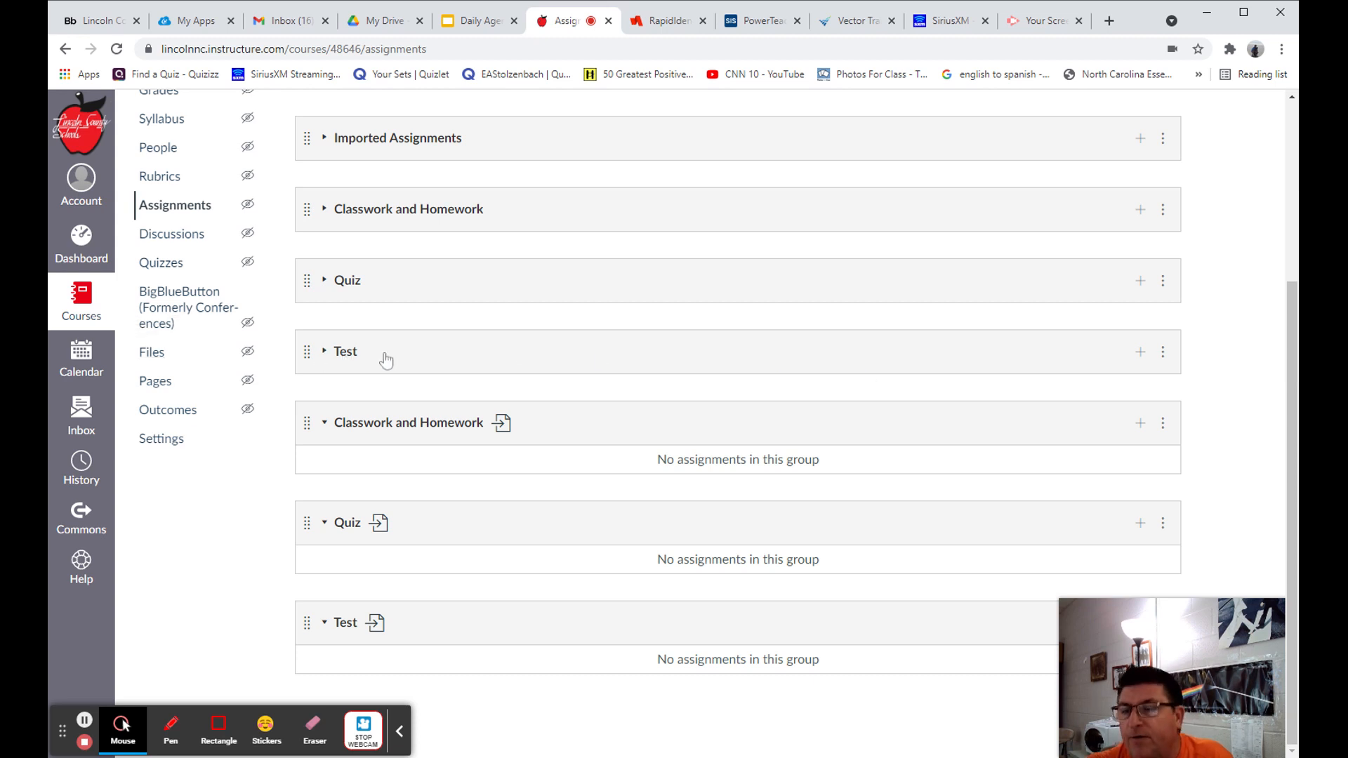
# Check the assignments in the original Test group and move its contents into the imported Test group.
pyautogui.click(339, 356)
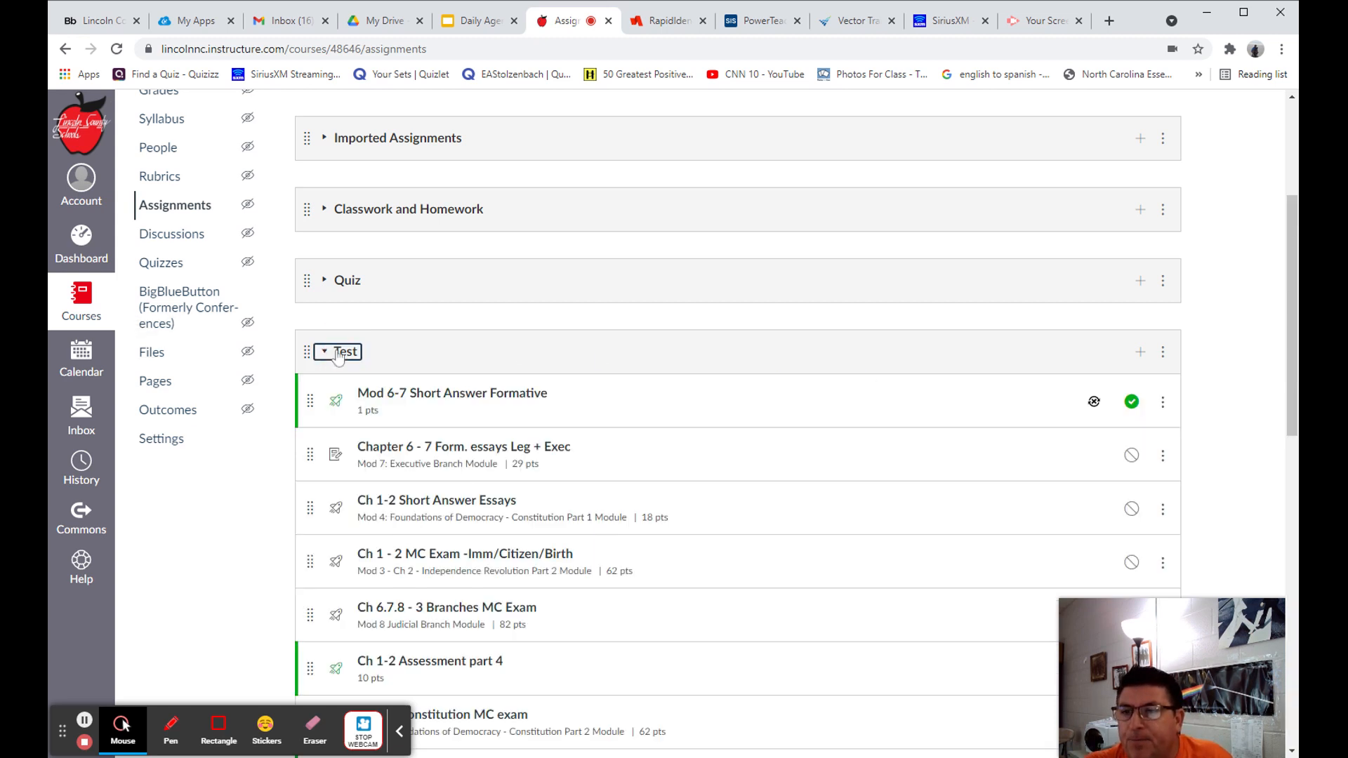
pyautogui.click(338, 355)
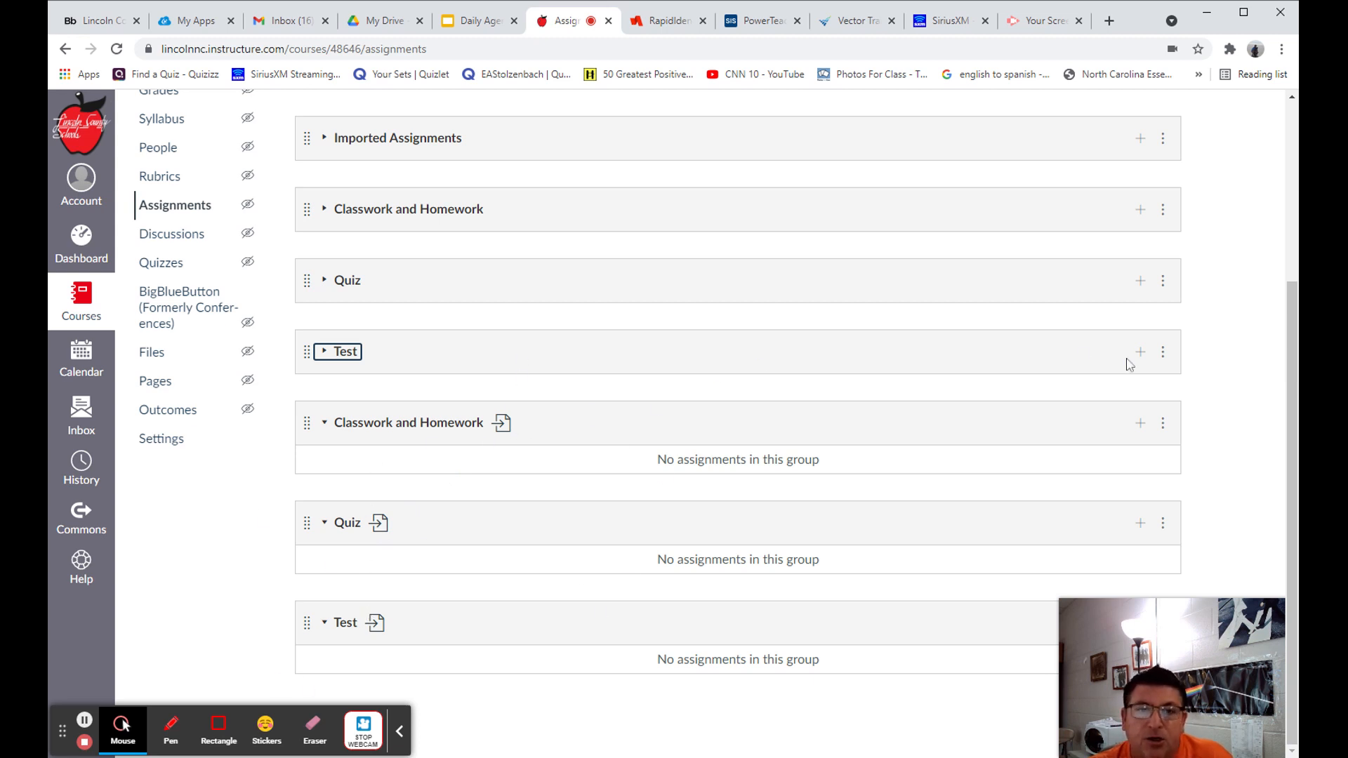
pyautogui.click(1163, 353)
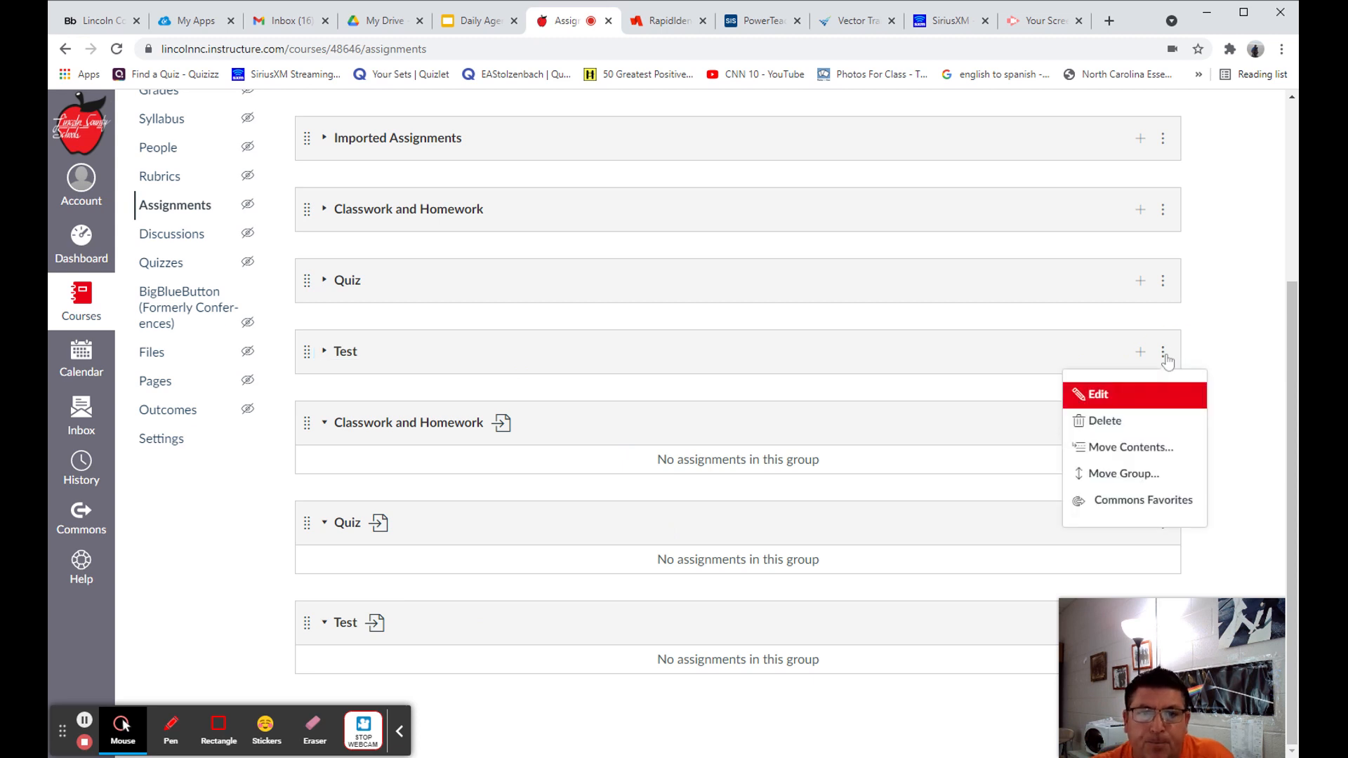
pyautogui.press('Down')
pyautogui.press('Down')
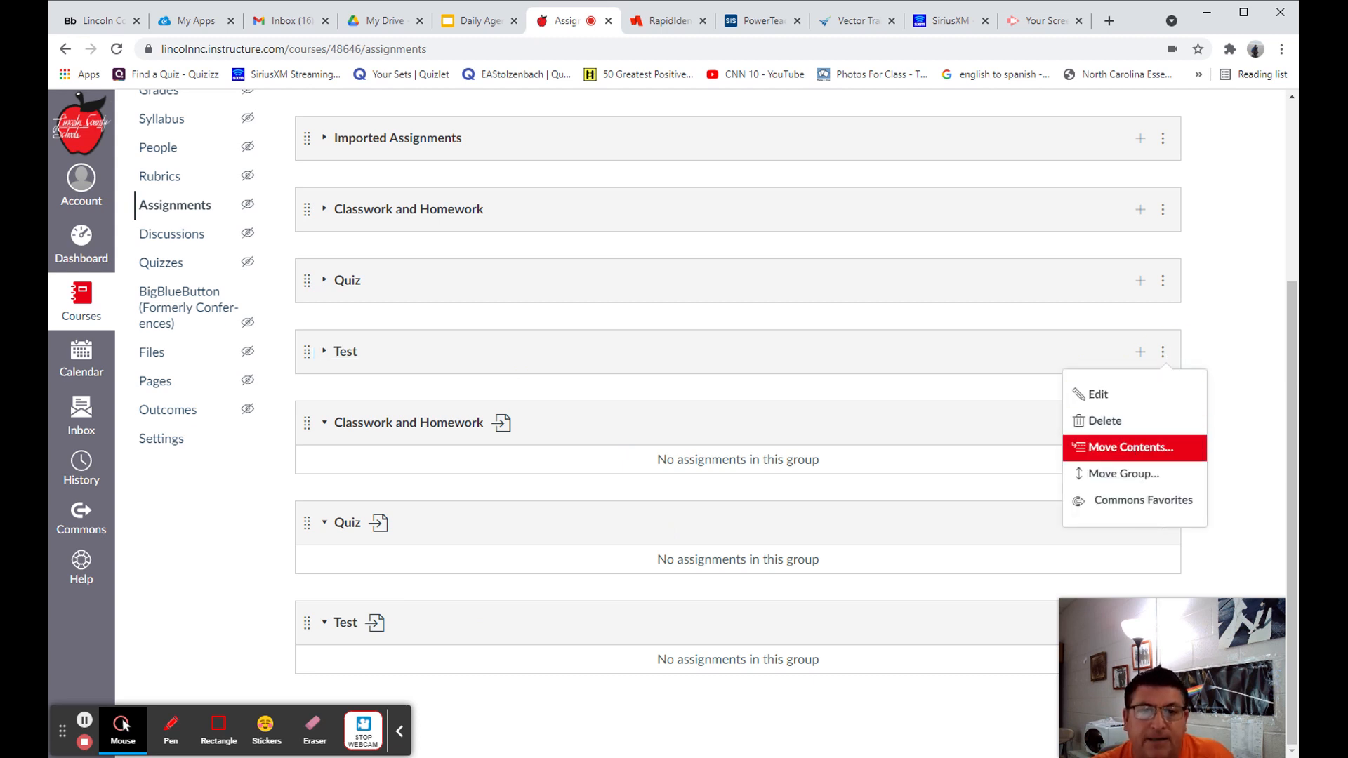
pyautogui.click(1108, 447)
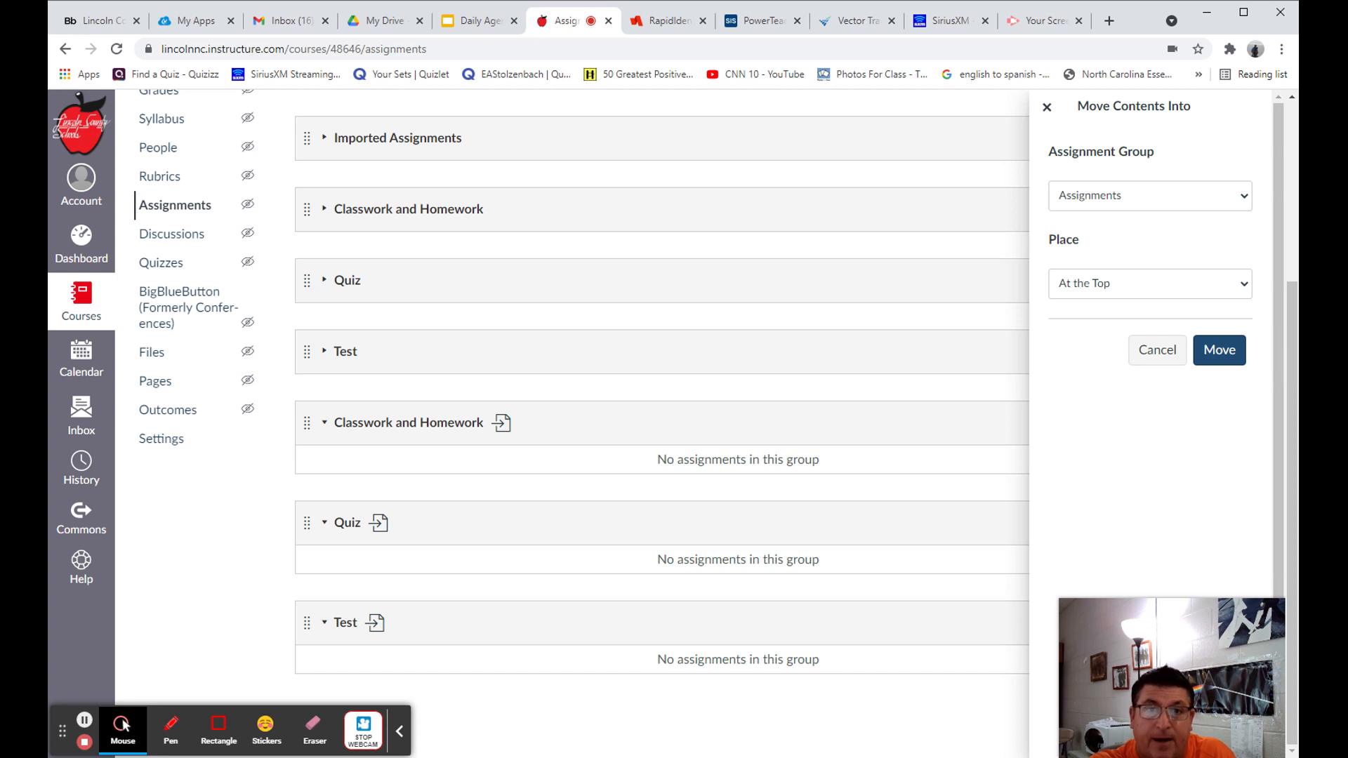
pyautogui.click(1096, 317)
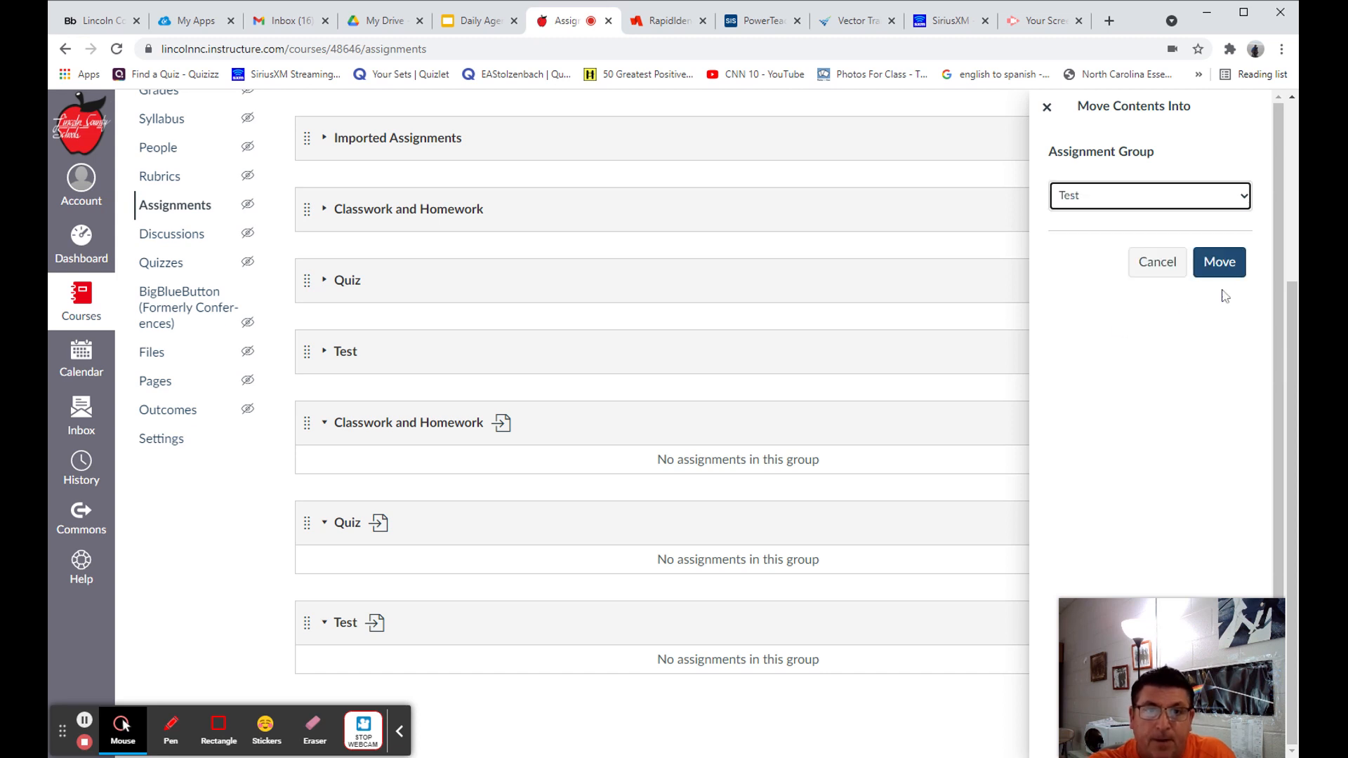
pyautogui.click(1221, 263)
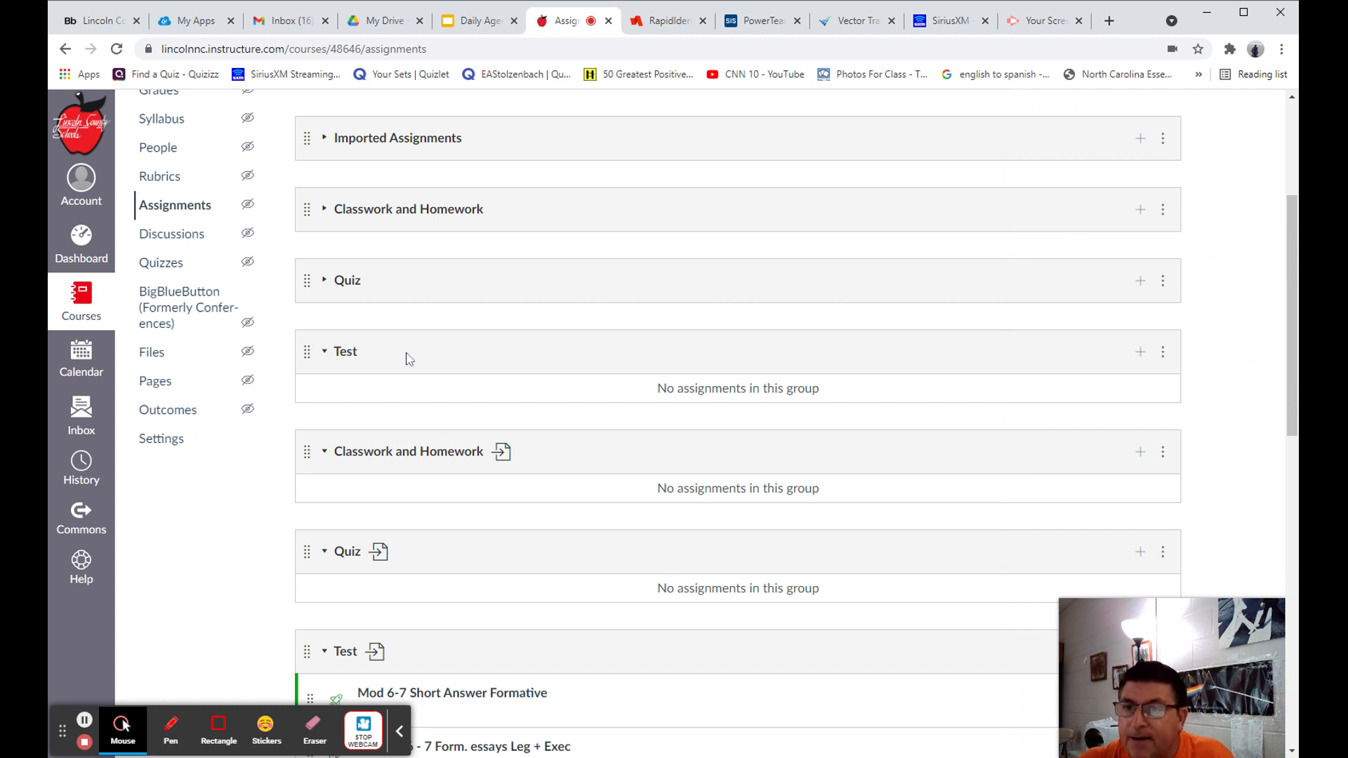
# Review the original and imported Test groups after the move, and collapse the imported Test group.
pyautogui.scroll(-1, 409, 359)
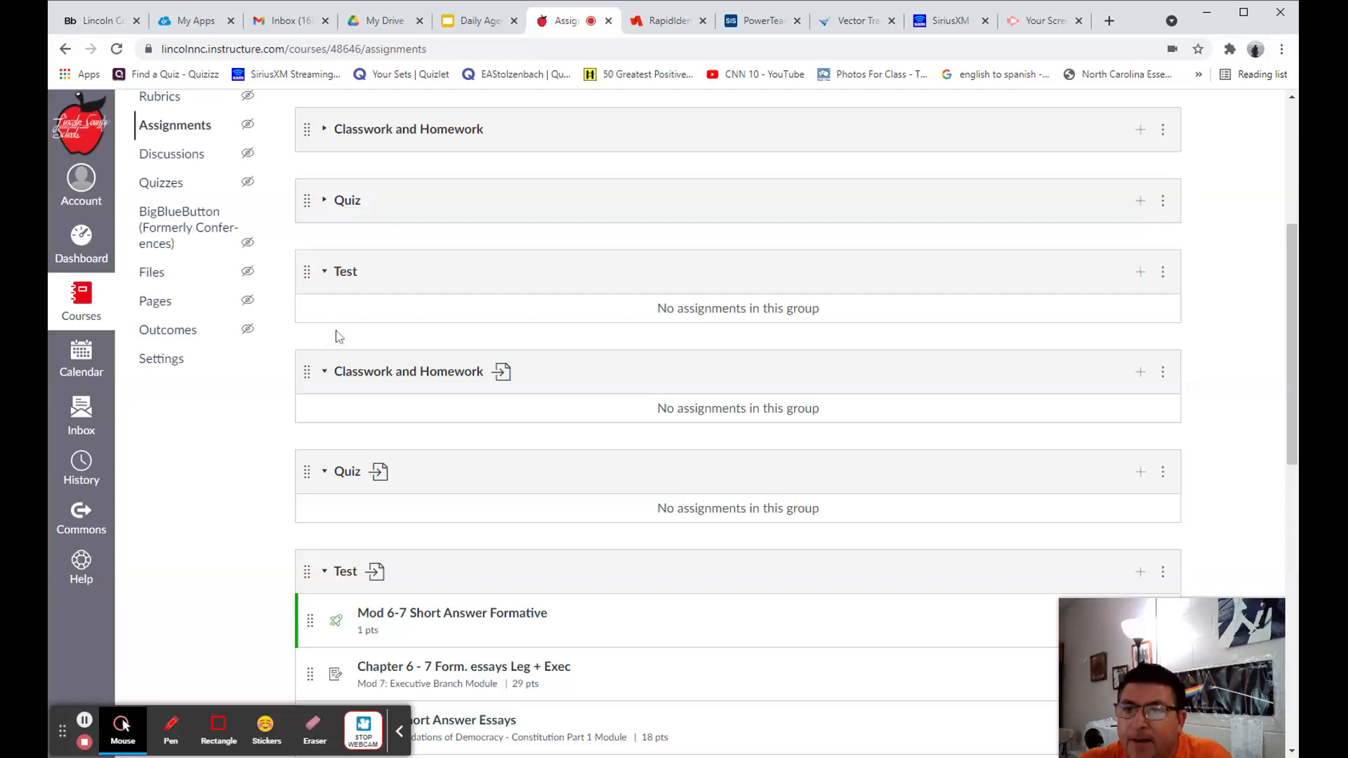
pyautogui.click(350, 274)
pyautogui.click(351, 274)
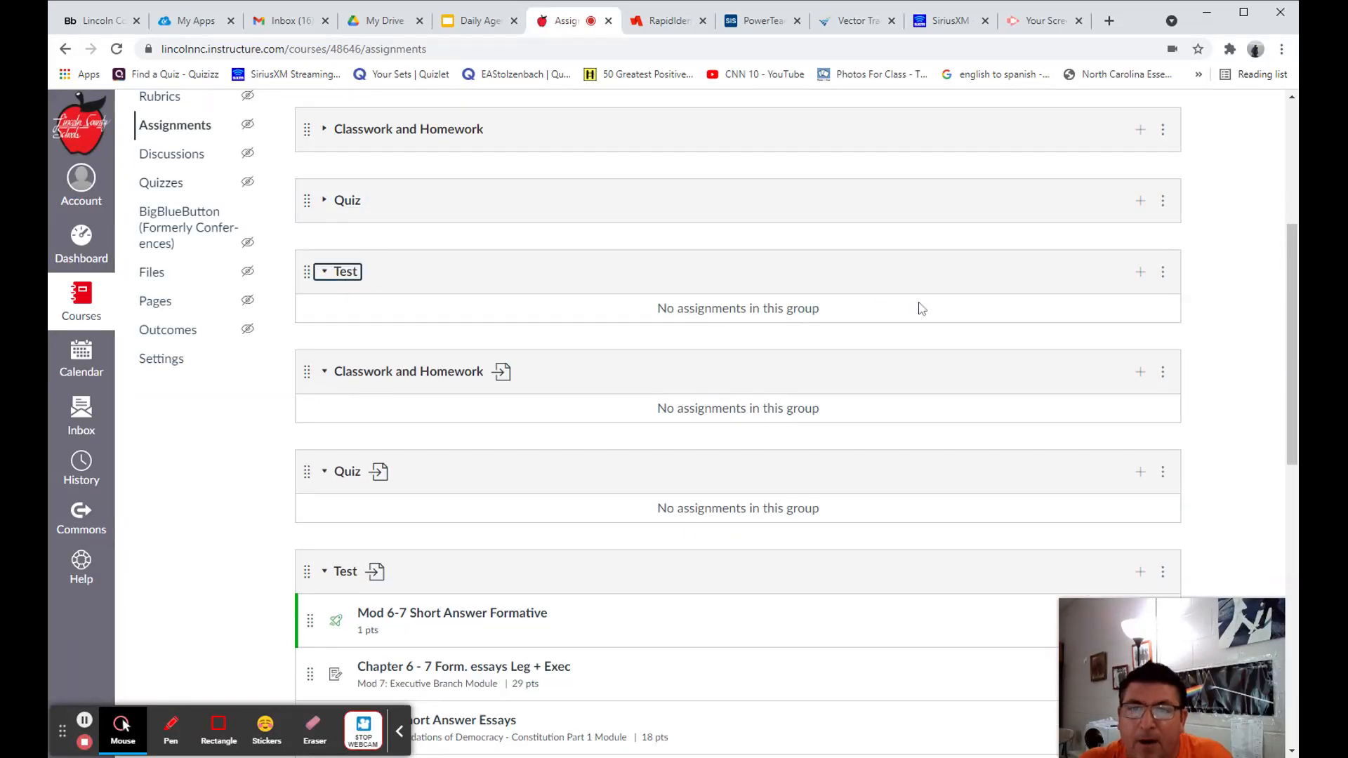
pyautogui.scroll(-2, 746, 299)
pyautogui.scroll(-3, 746, 298)
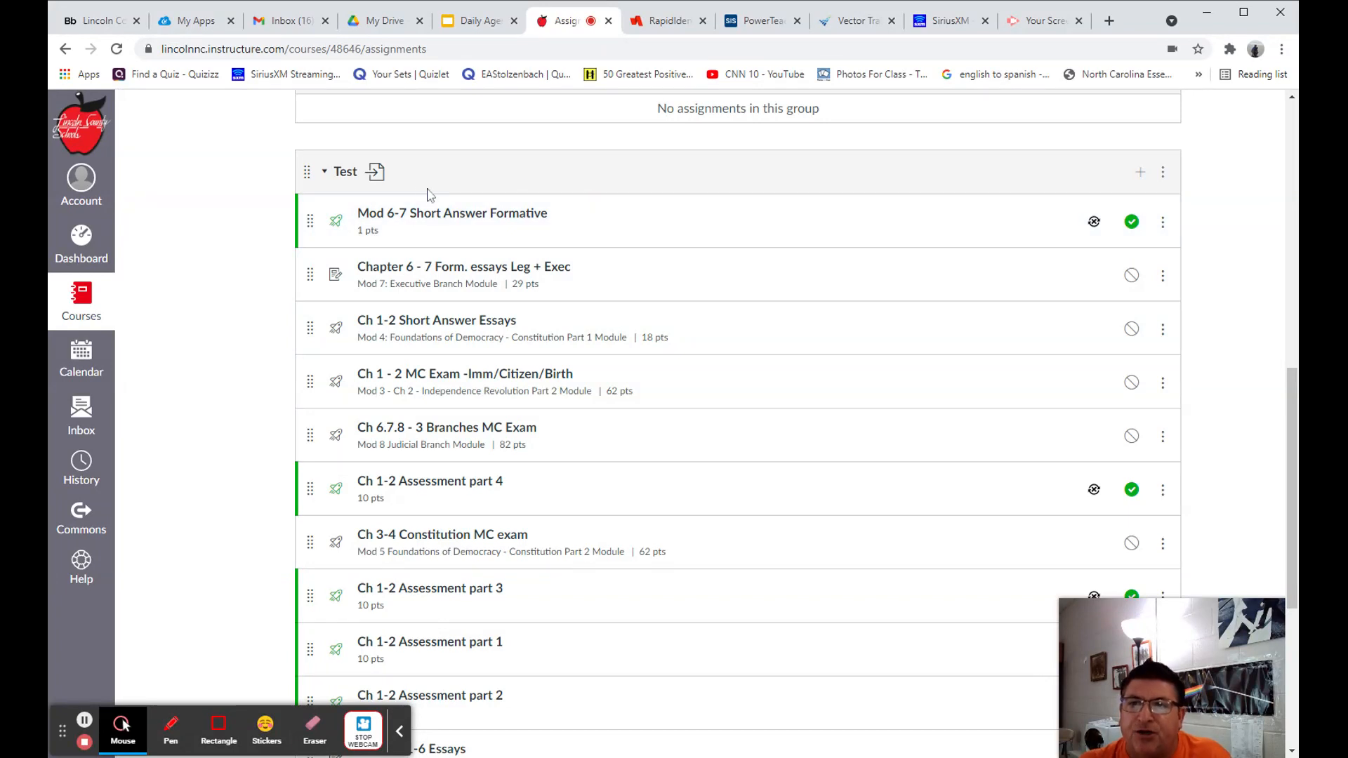
pyautogui.click(347, 176)
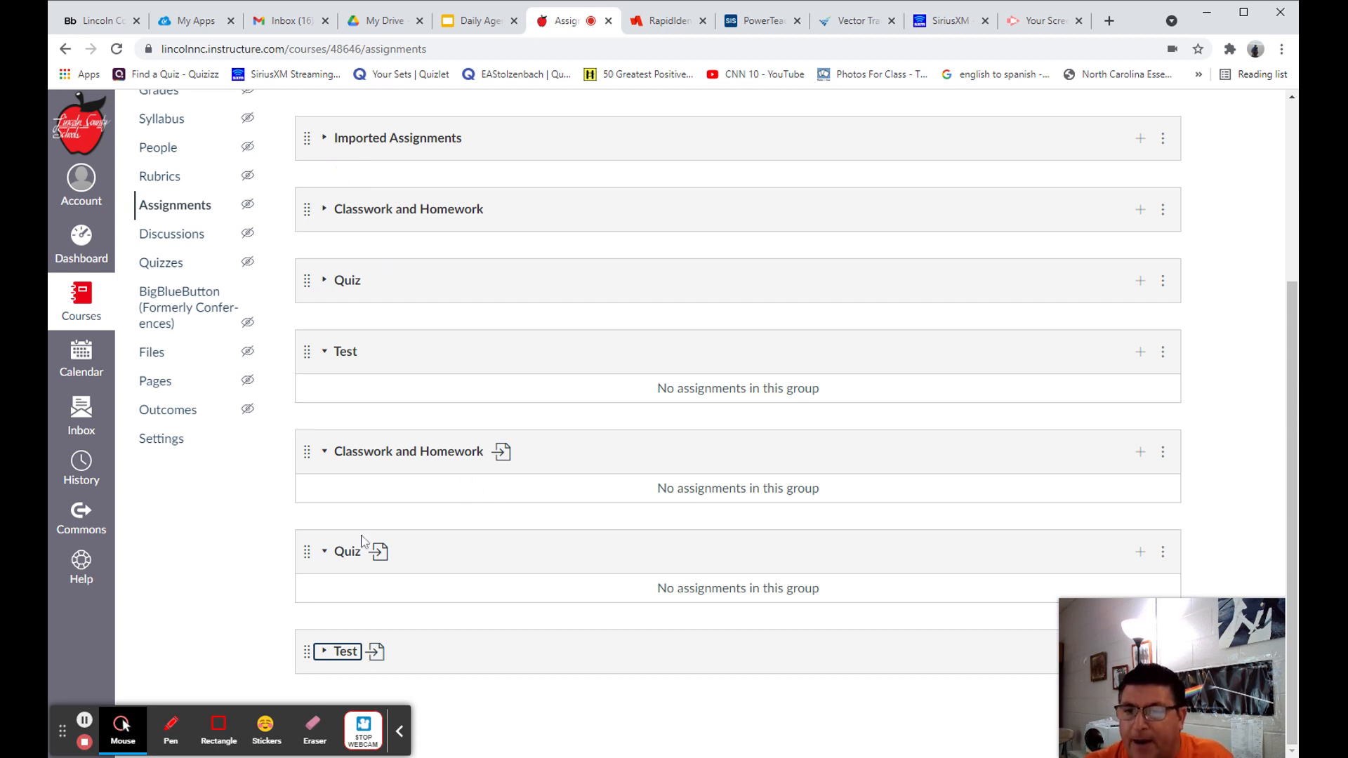
# Move the contents of the original Quiz group into the imported Quiz group, and collapse the imported group.
pyautogui.click(1164, 282)
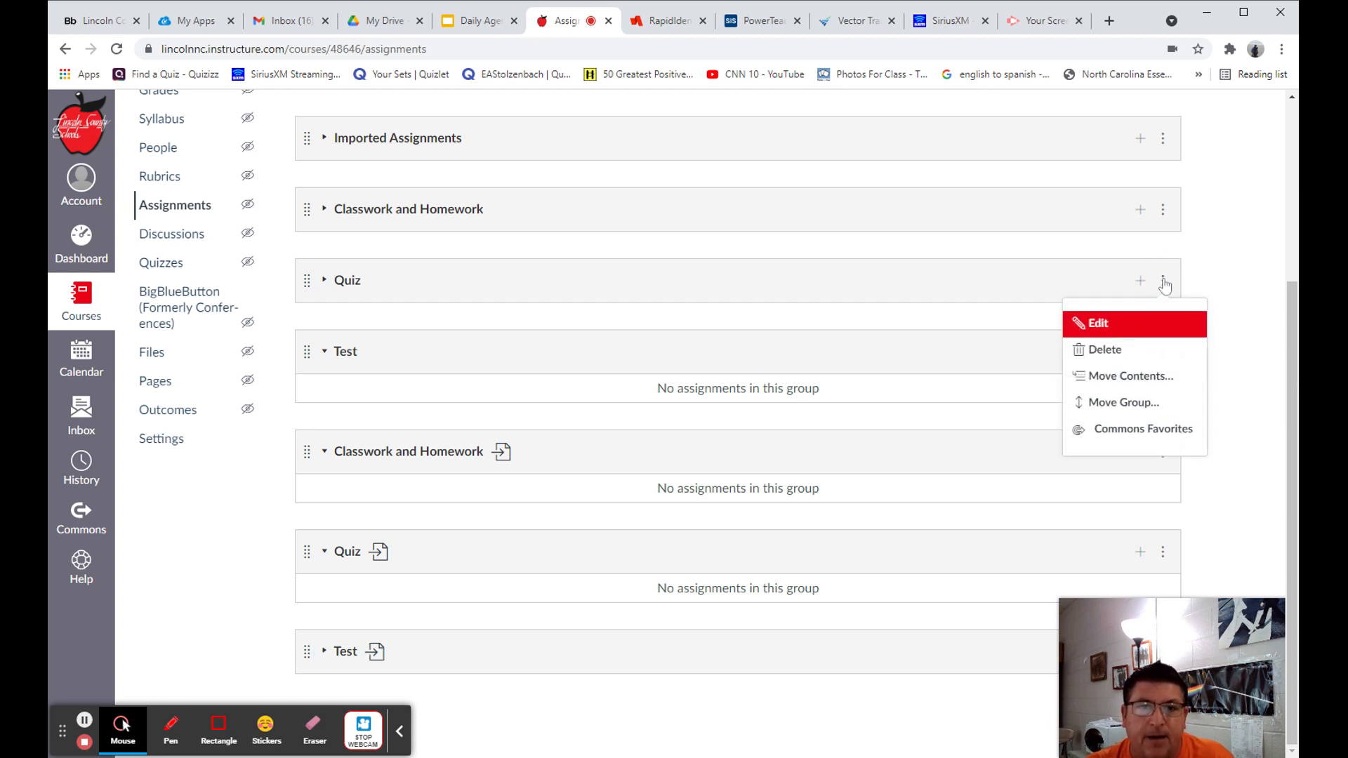
pyautogui.press('Down')
pyautogui.press('Down')
pyautogui.click(1102, 376)
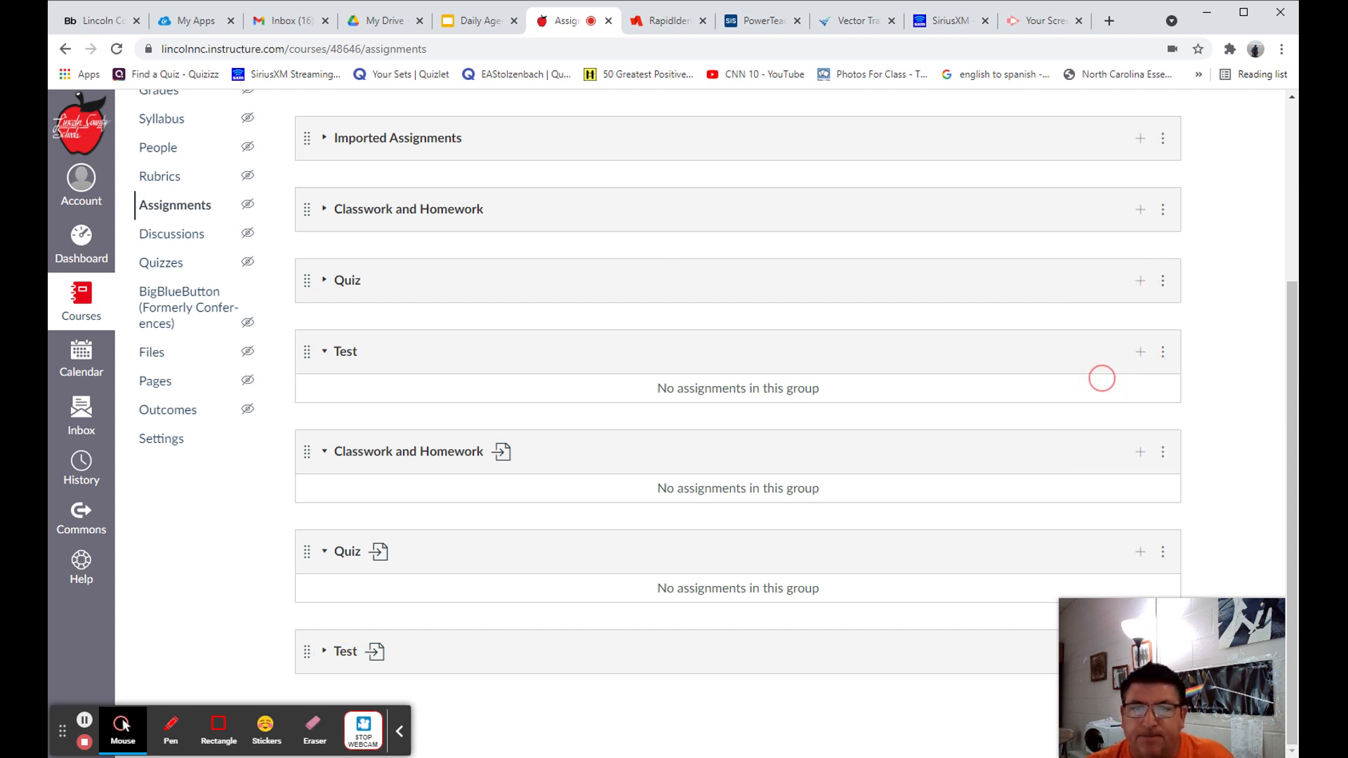
pyautogui.click(1168, 200)
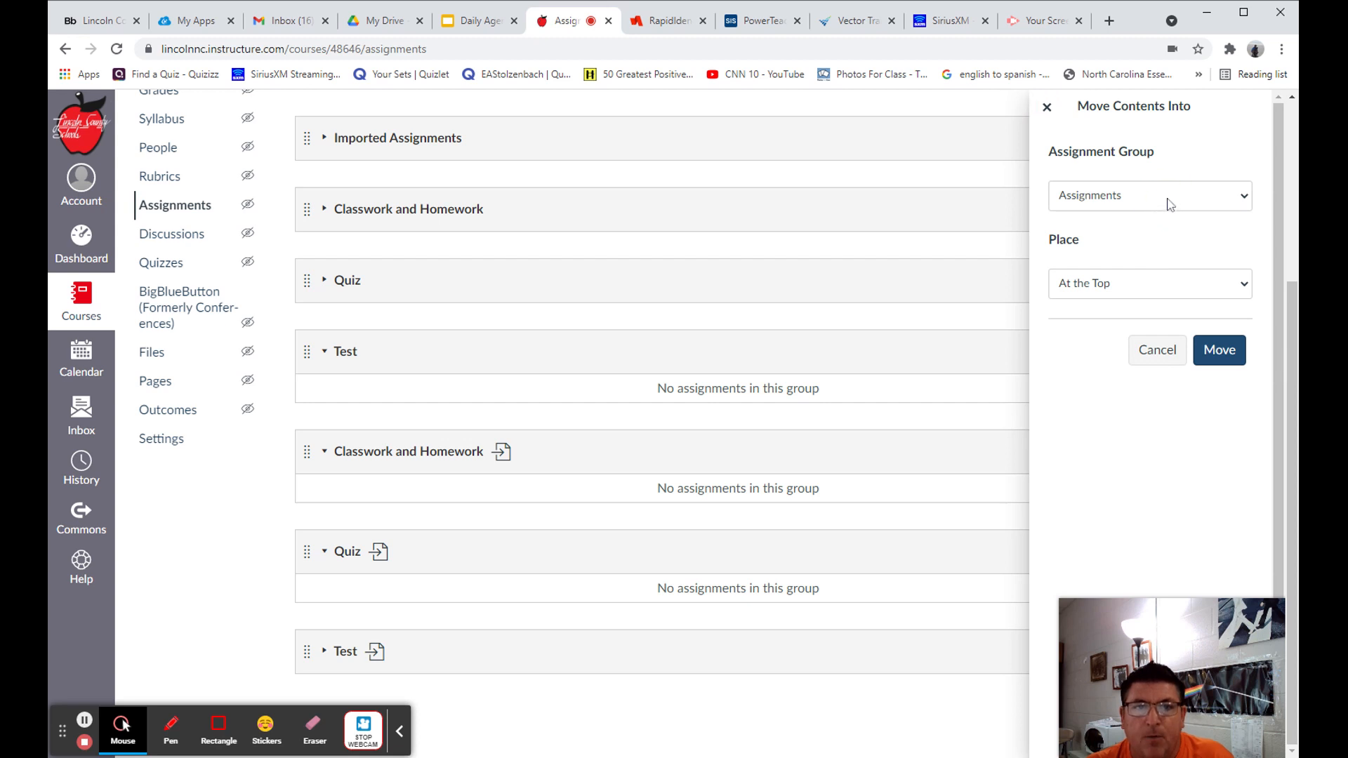
pyautogui.click(1093, 310)
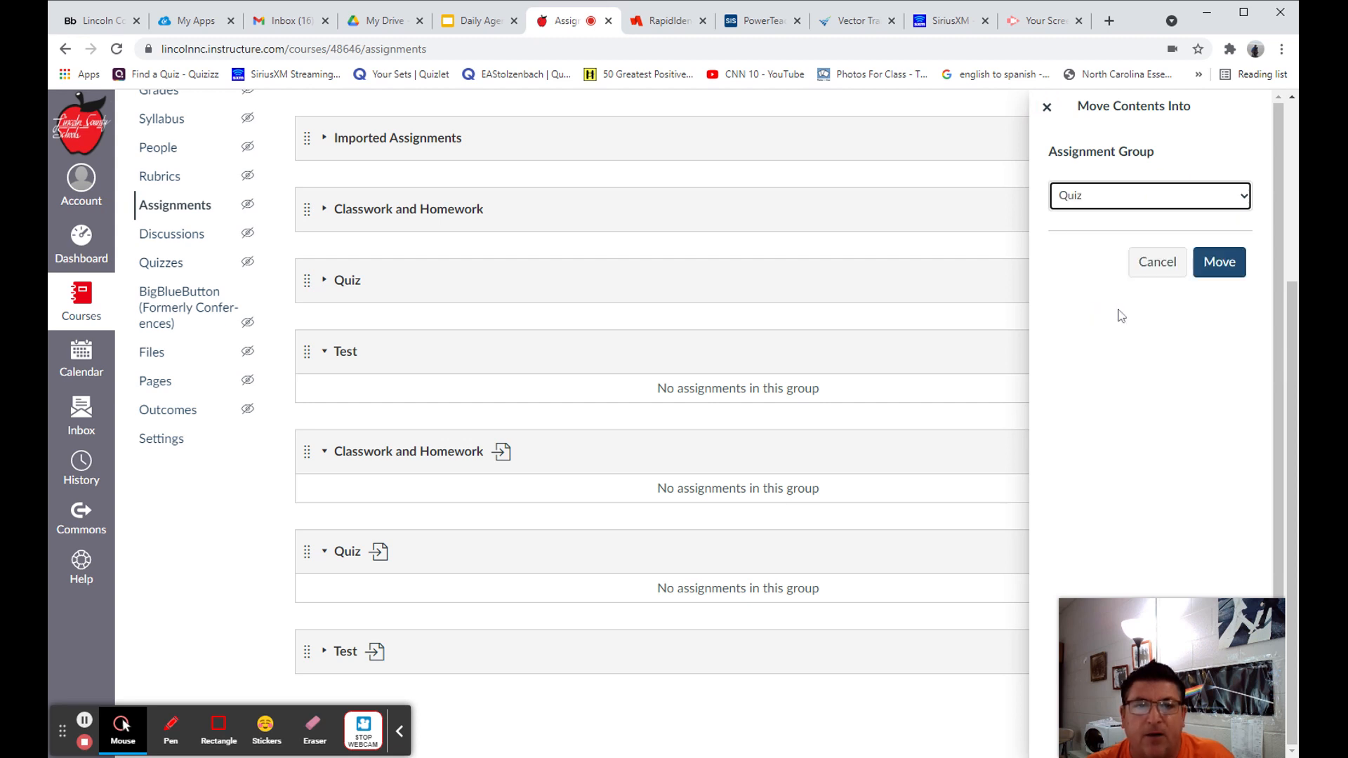
pyautogui.click(1238, 267)
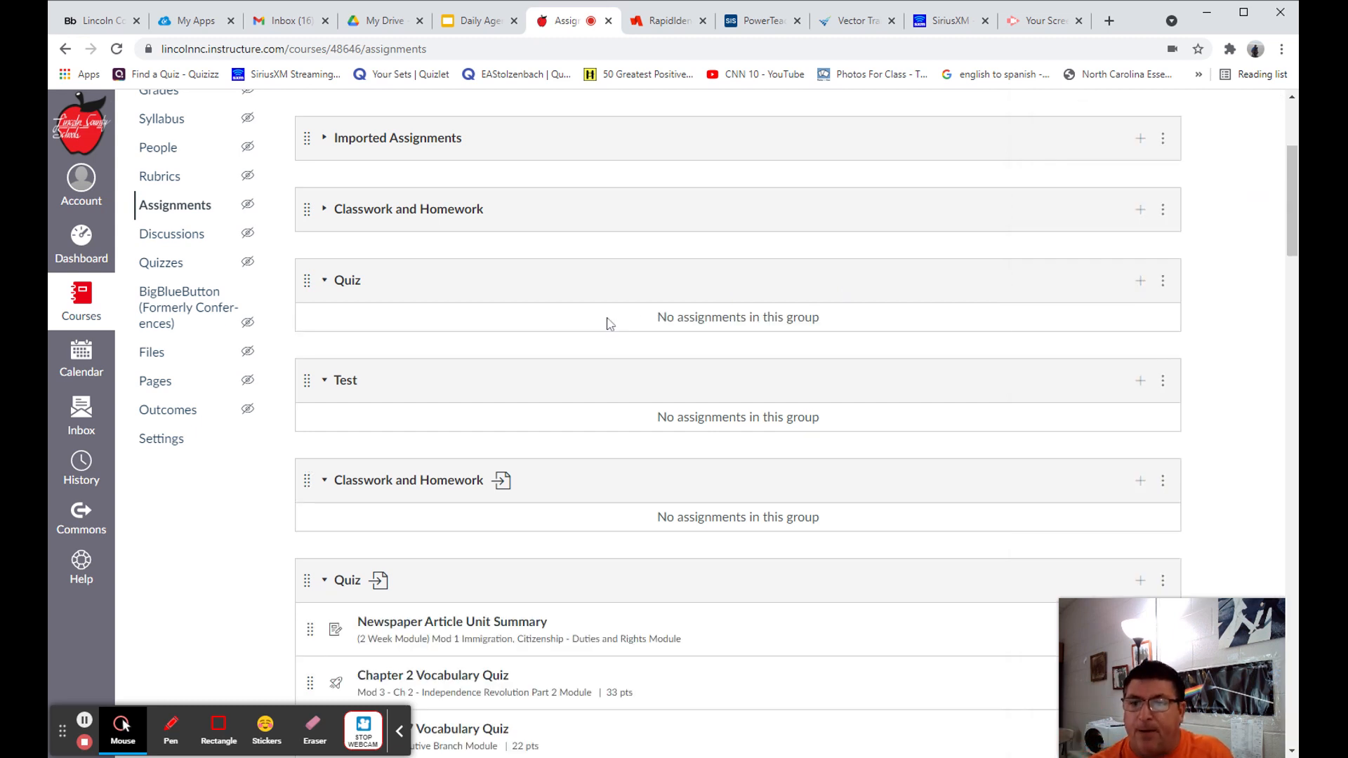
pyautogui.scroll(-4, 610, 324)
pyautogui.click(346, 260)
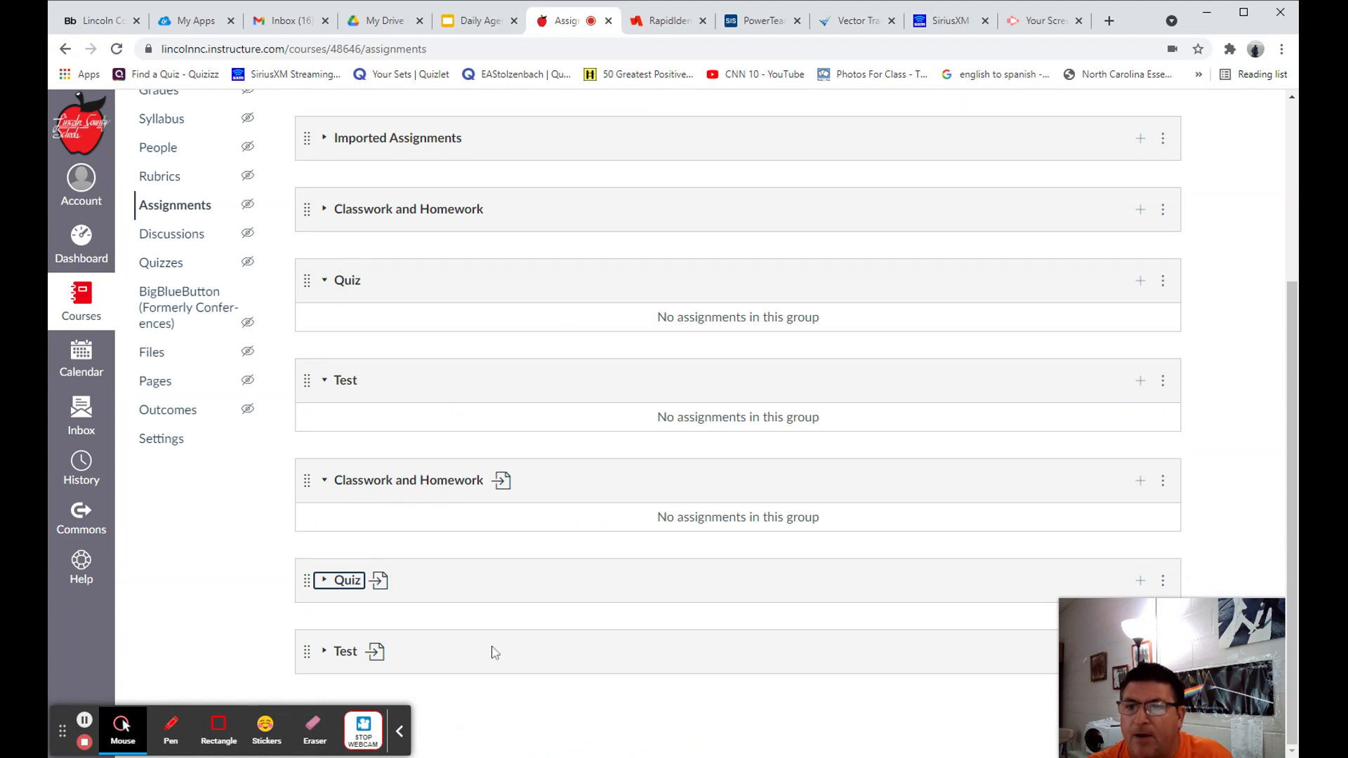
# Check the quizzes moved into the imported Quiz group and collapse the group again.
pyautogui.click(351, 583)
pyautogui.click(352, 264)
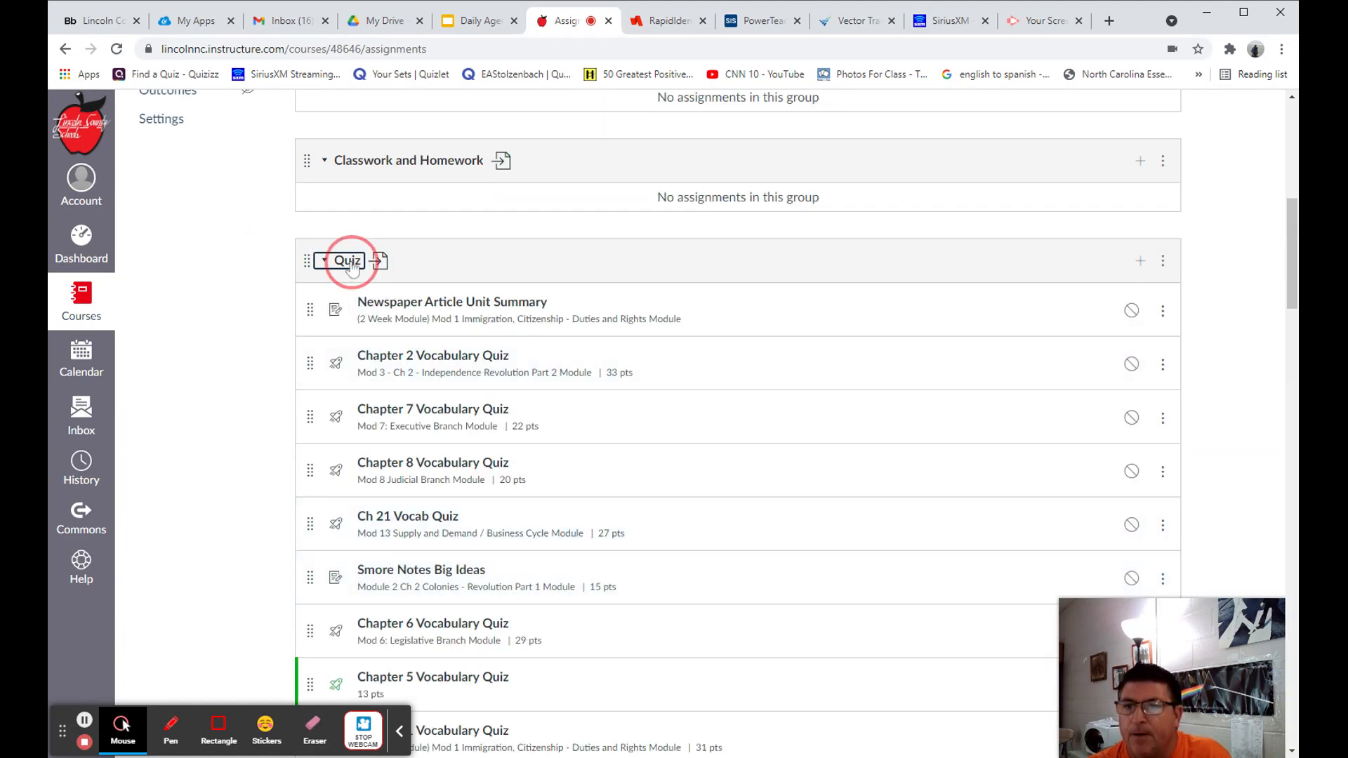
pyautogui.scroll(1, 520, 409)
pyautogui.scroll(-1, 520, 409)
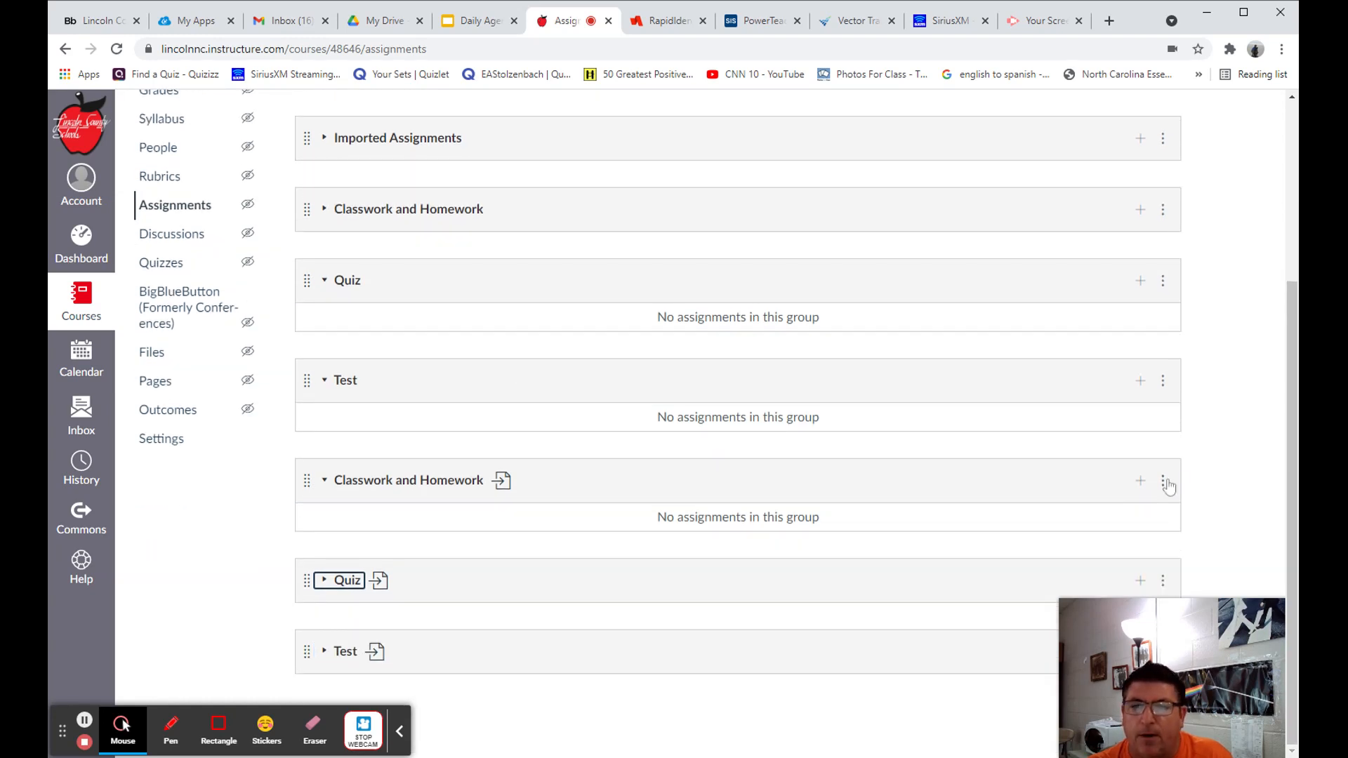
# Move the contents of the original Classwork and Homework group into the imported Classwork and Homework group, and collapse the imported group.
pyautogui.click(1164, 211)
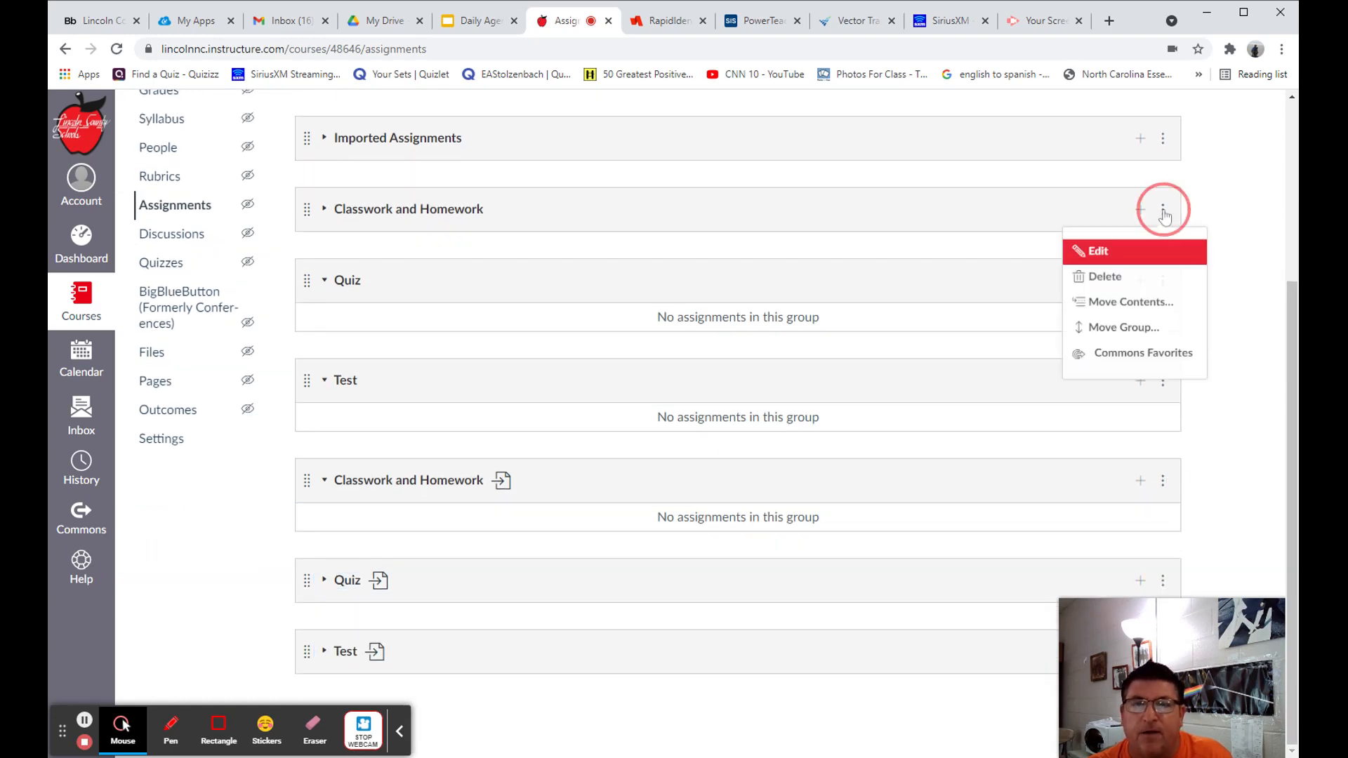
pyautogui.click(1130, 302)
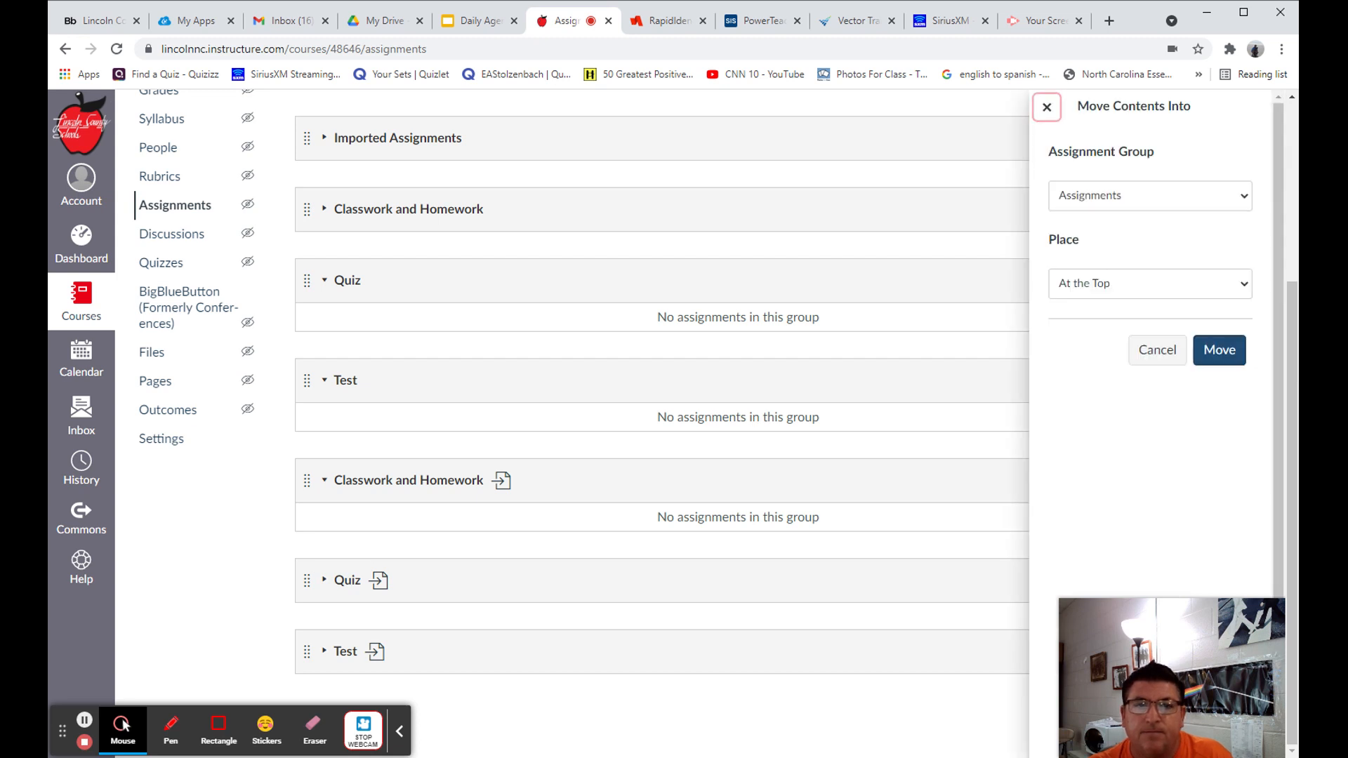
pyautogui.click(1159, 191)
pyautogui.click(1156, 224)
pyautogui.click(1222, 262)
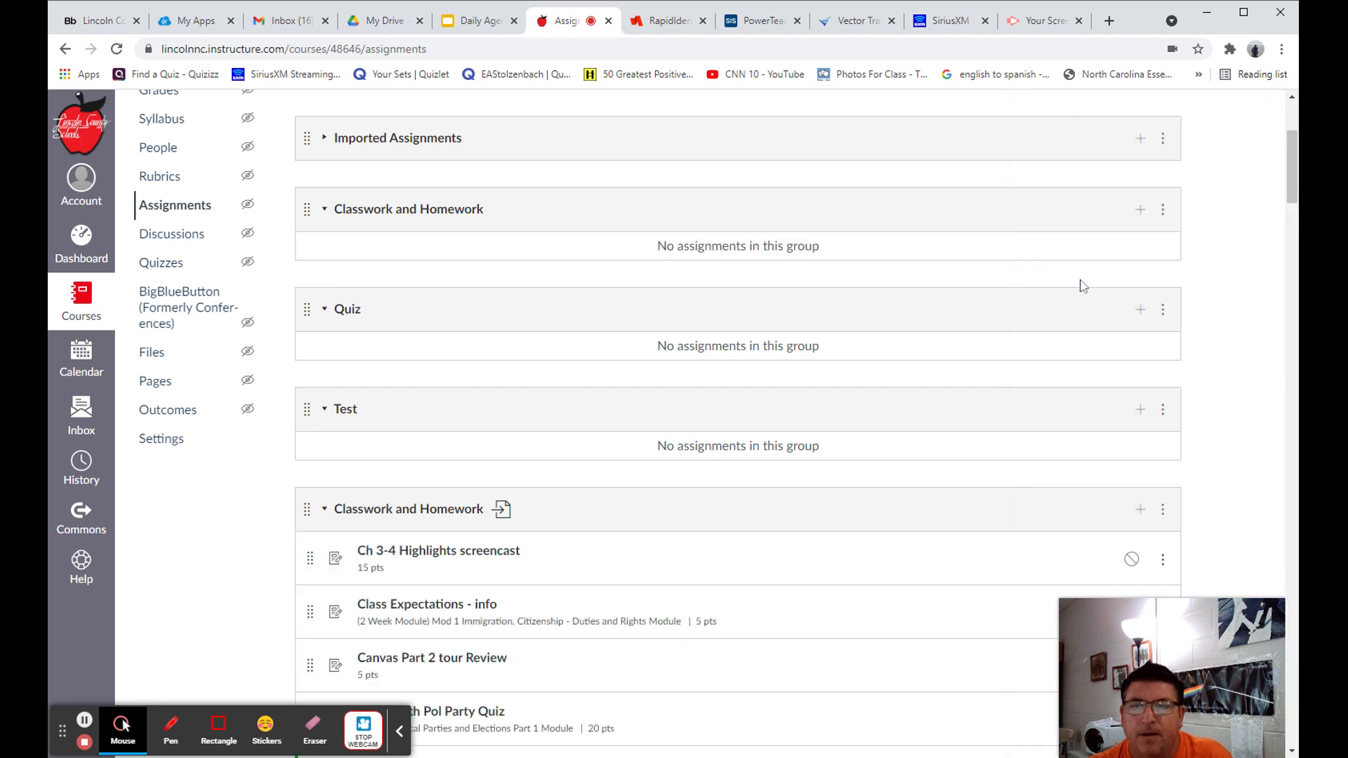
pyautogui.click(468, 513)
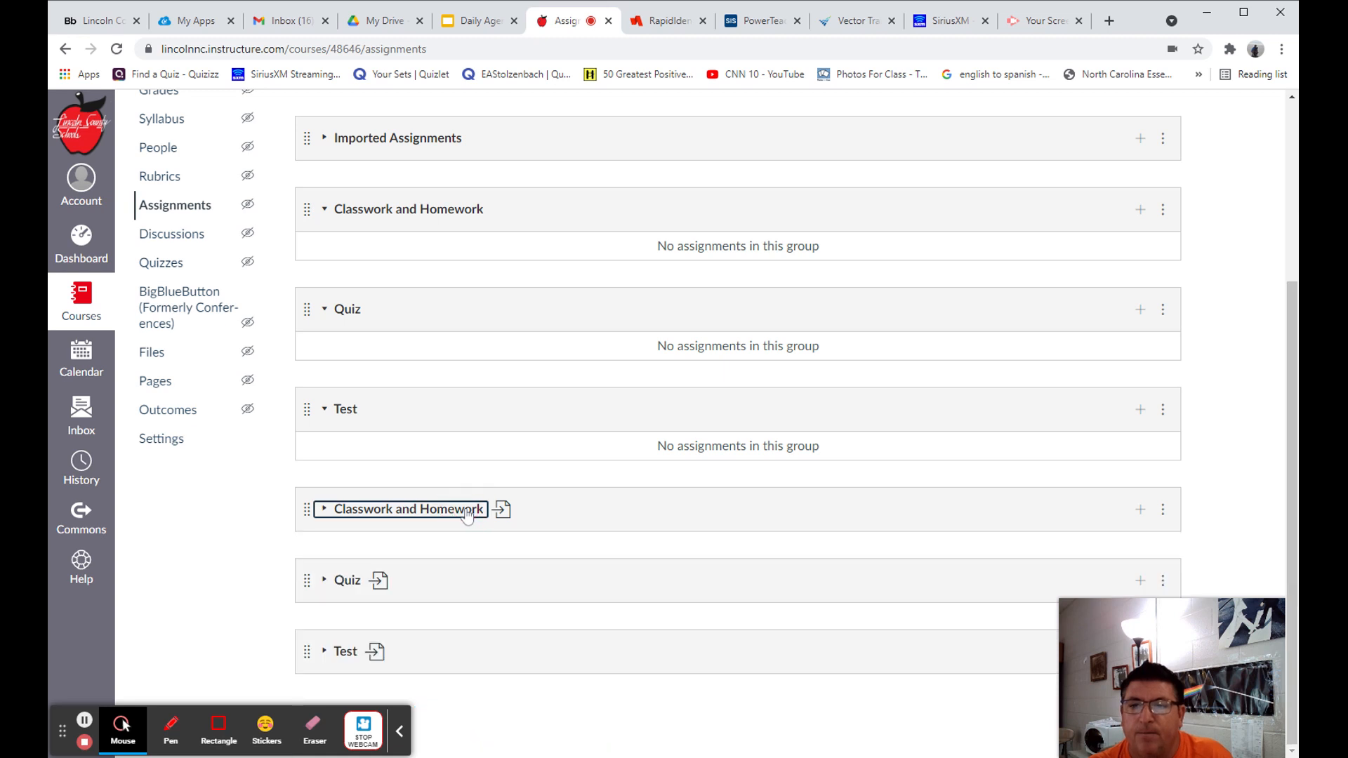
# Review the assignment groups and delete the empty original Test group.
pyautogui.scroll(2, 526, 111)
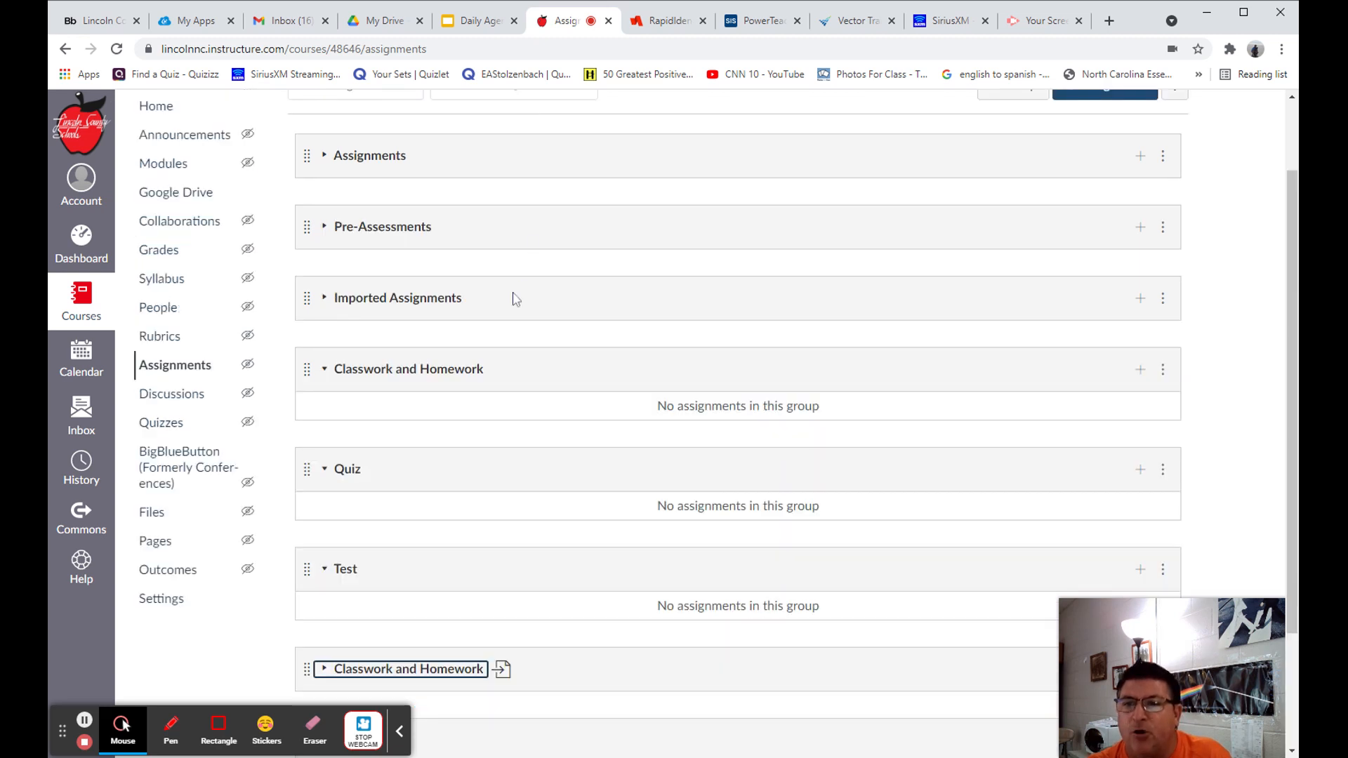
pyautogui.scroll(-2, 522, 317)
pyautogui.scroll(2, 659, 373)
pyautogui.scroll(-2, 533, 569)
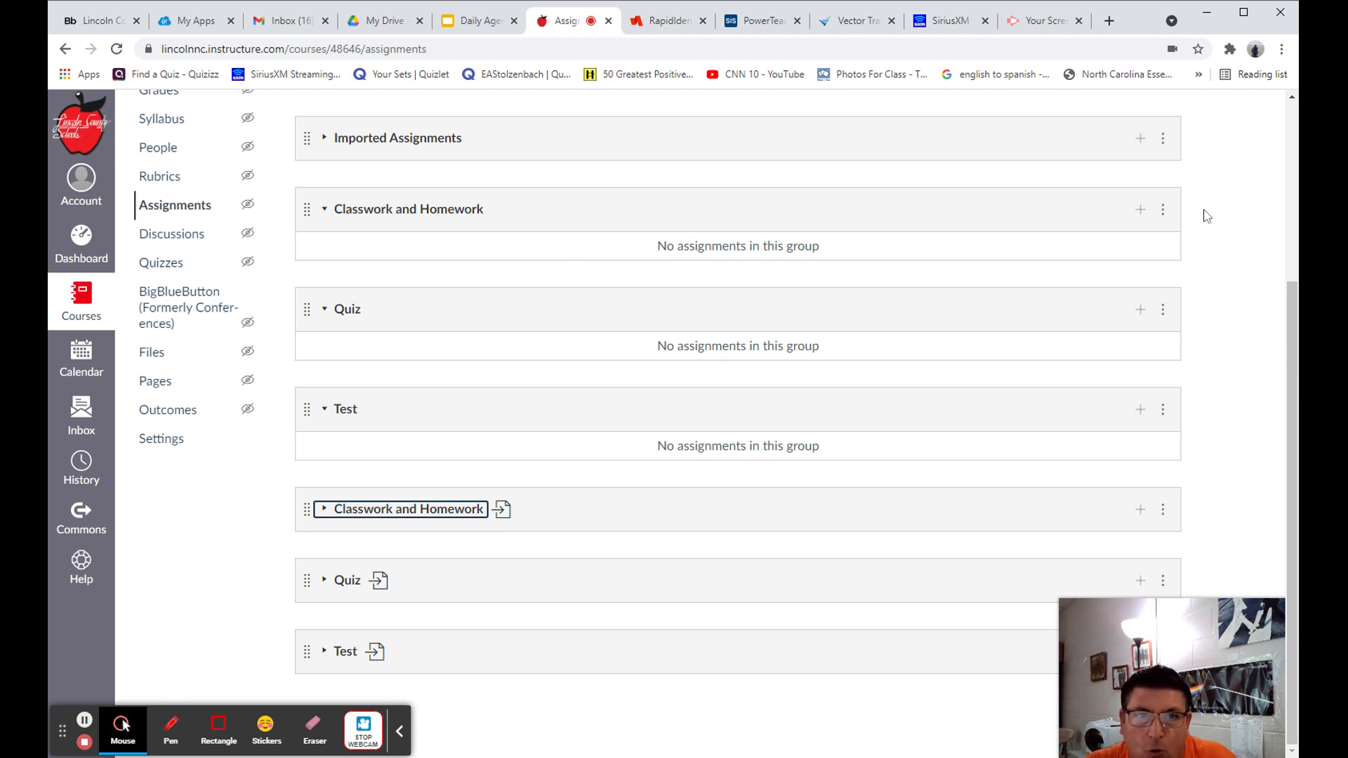
pyautogui.click(1163, 410)
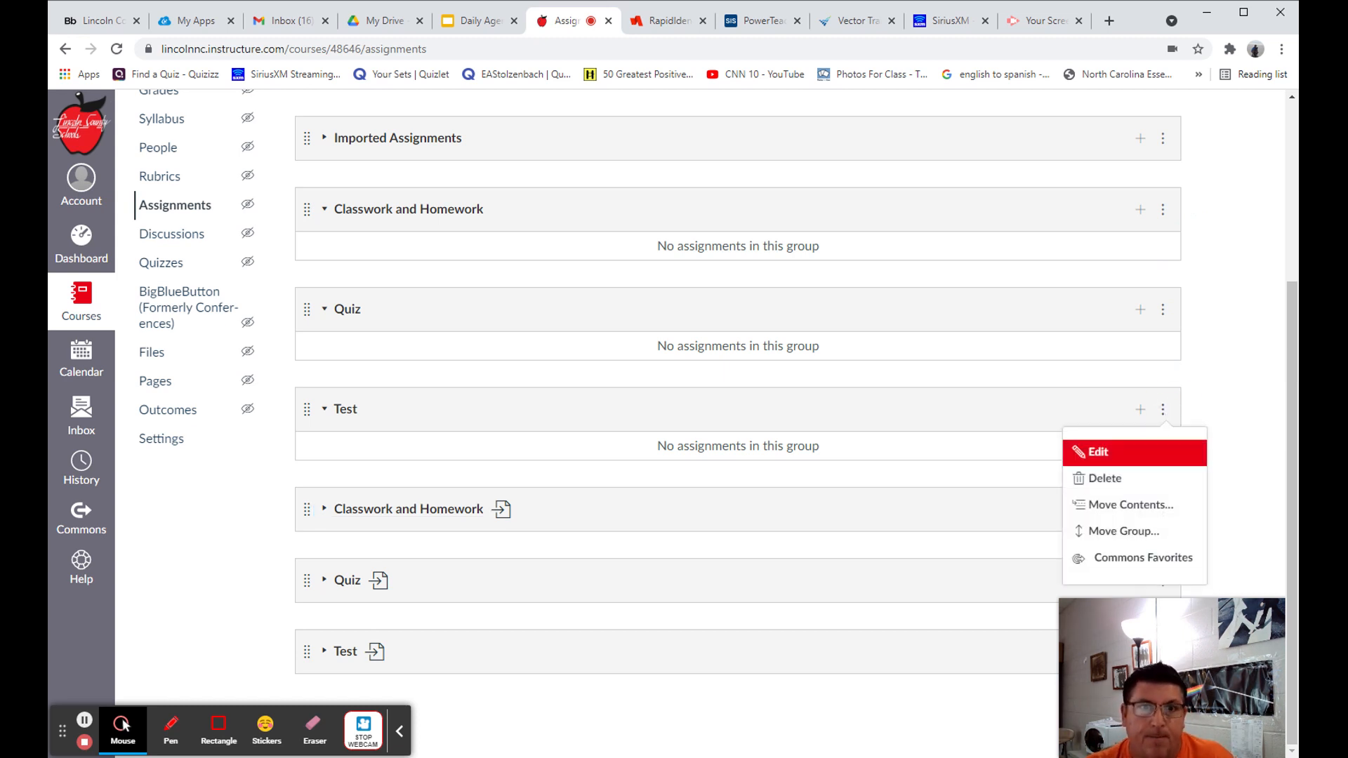
pyautogui.click(1110, 479)
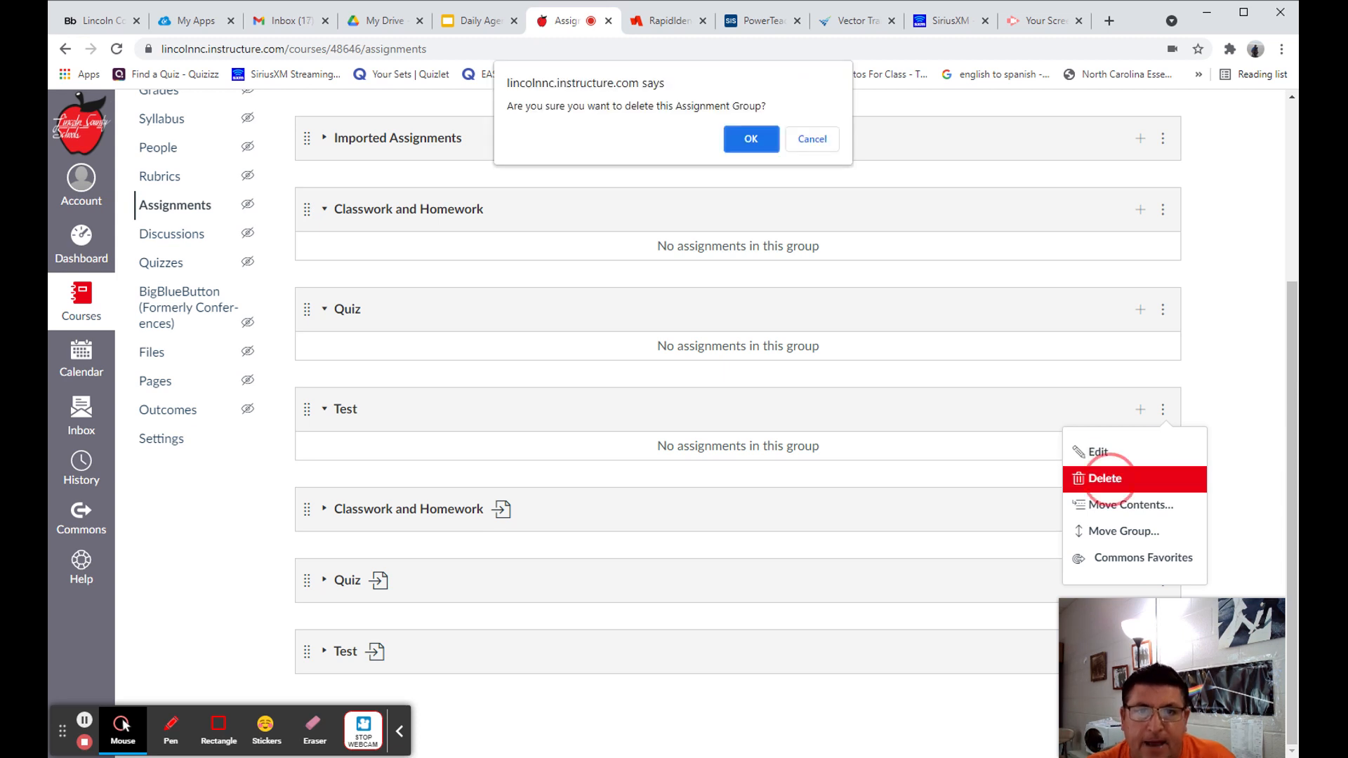
pyautogui.click(751, 140)
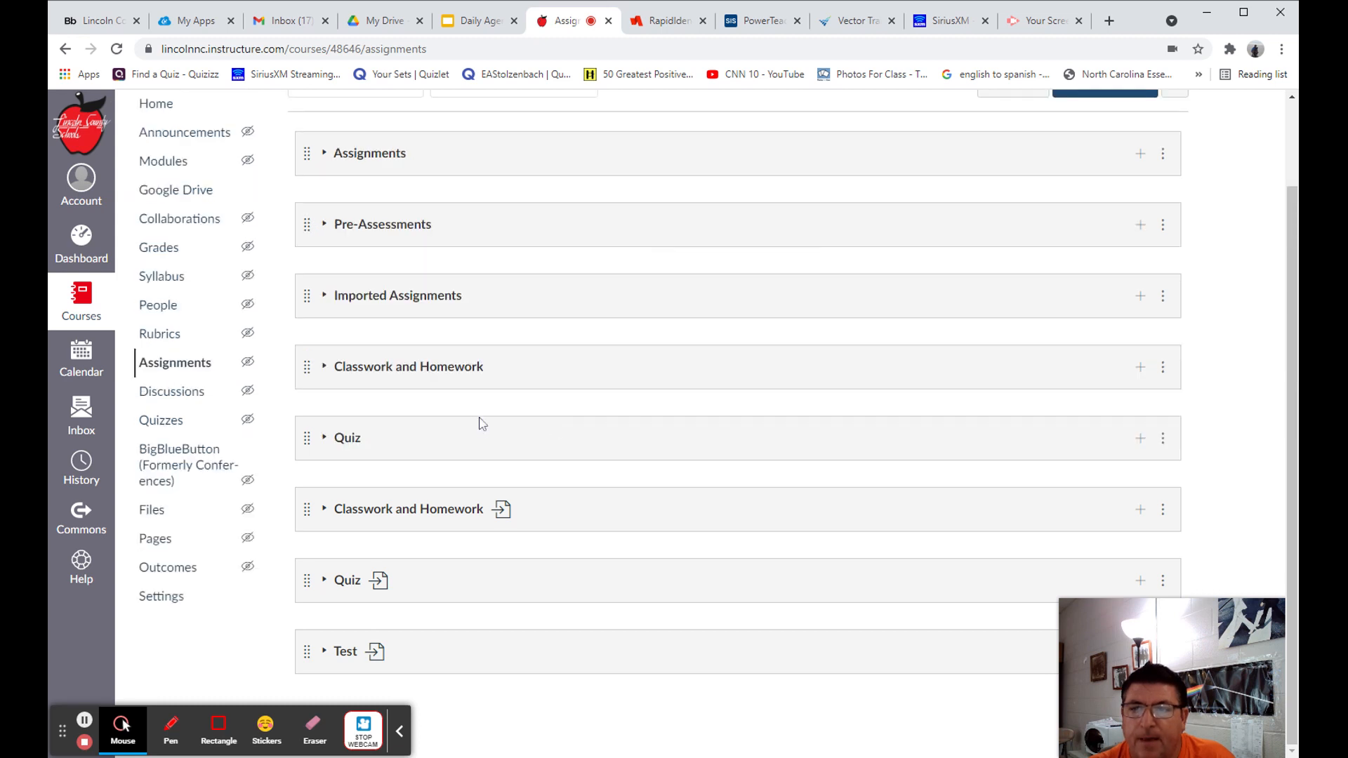
# Check that the original Quiz group is empty and delete it.
pyautogui.click(336, 439)
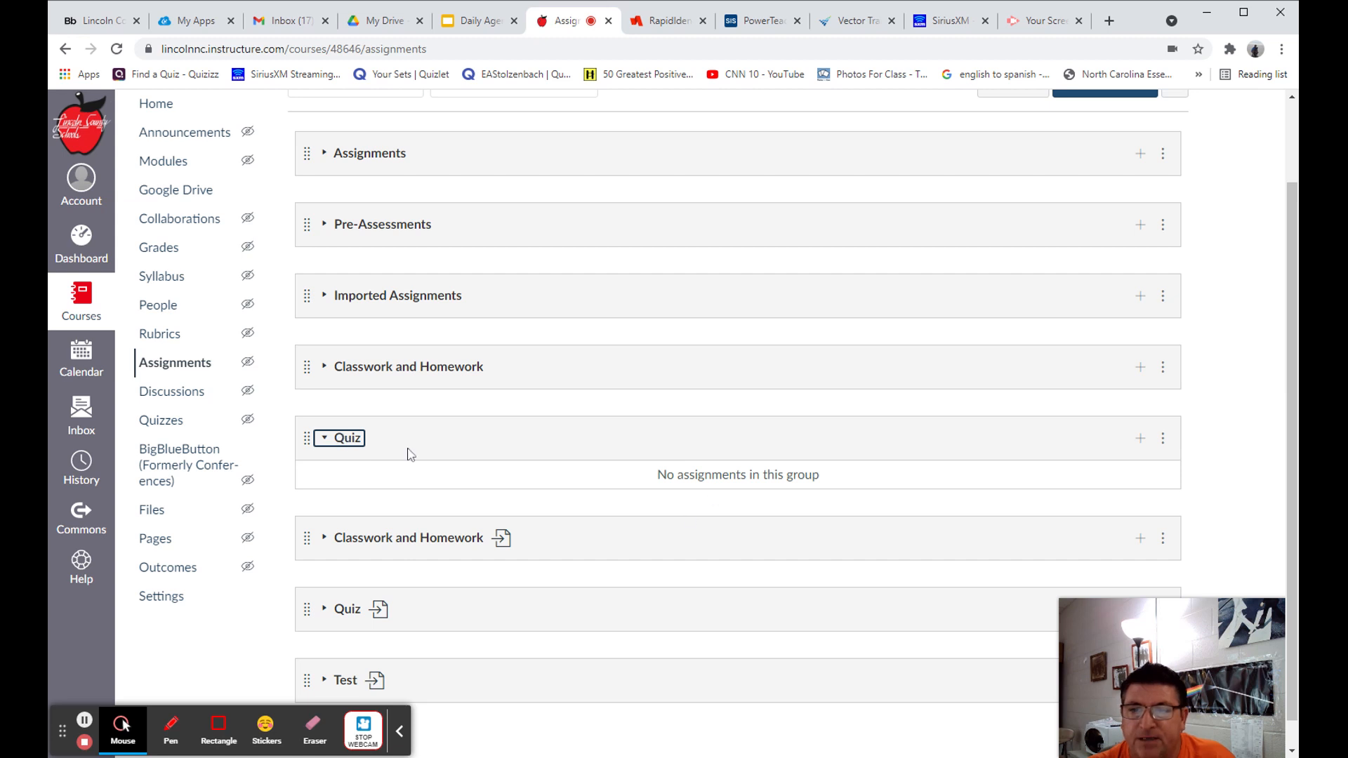
pyautogui.click(1166, 439)
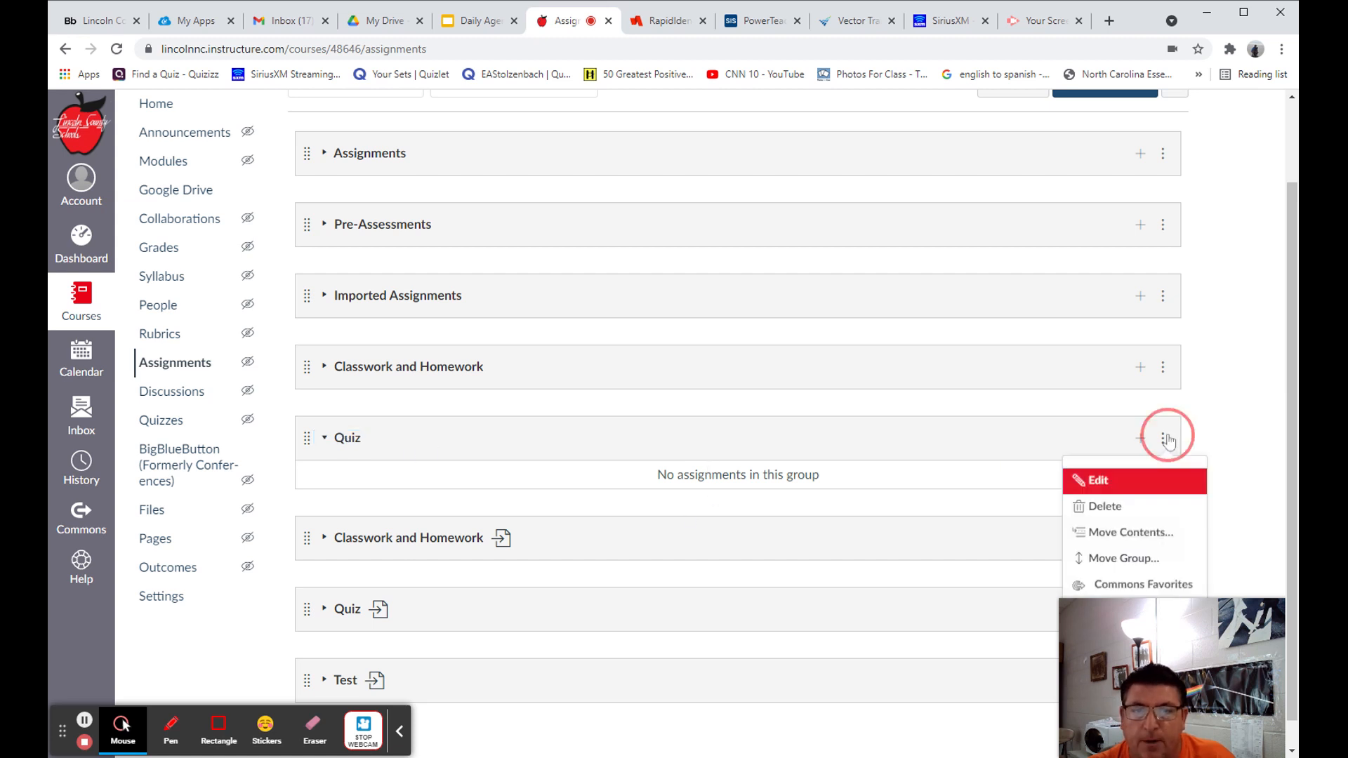
pyautogui.click(1110, 514)
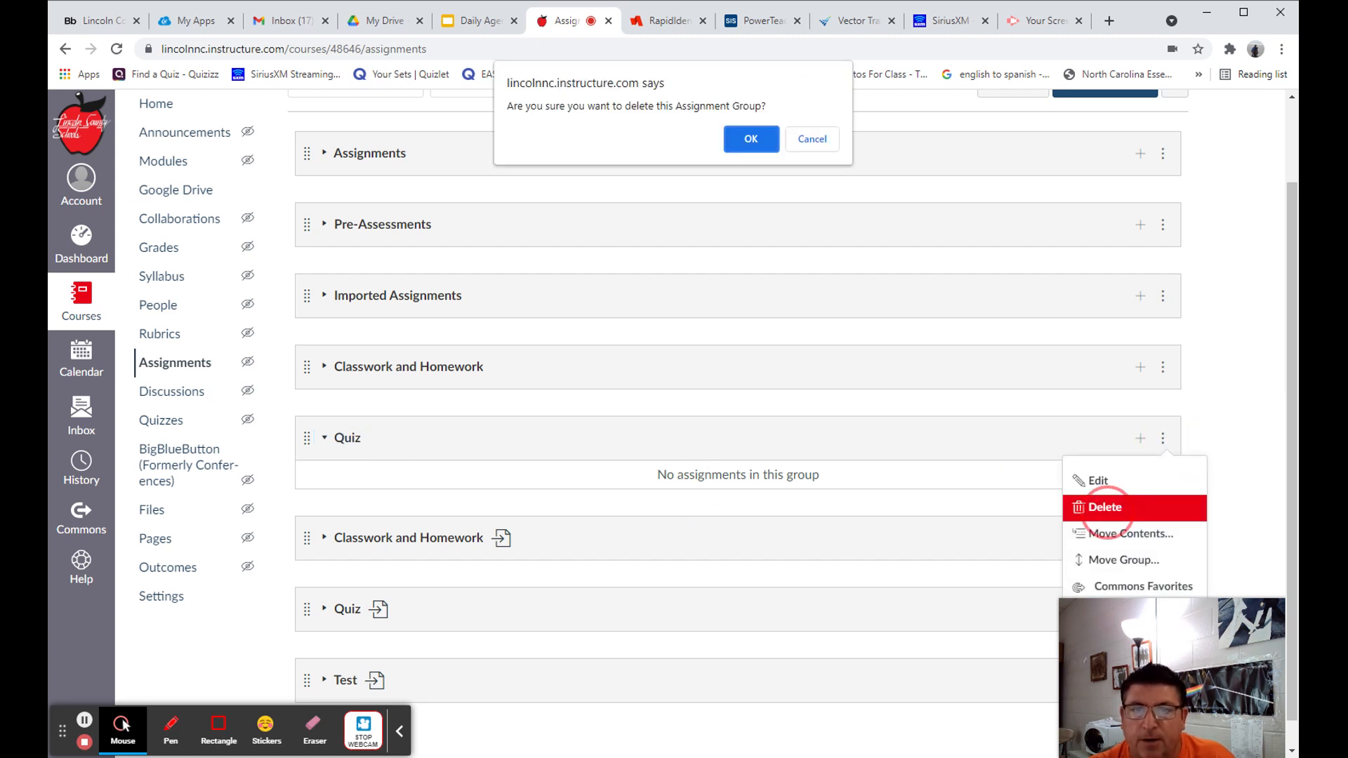
pyautogui.click(764, 141)
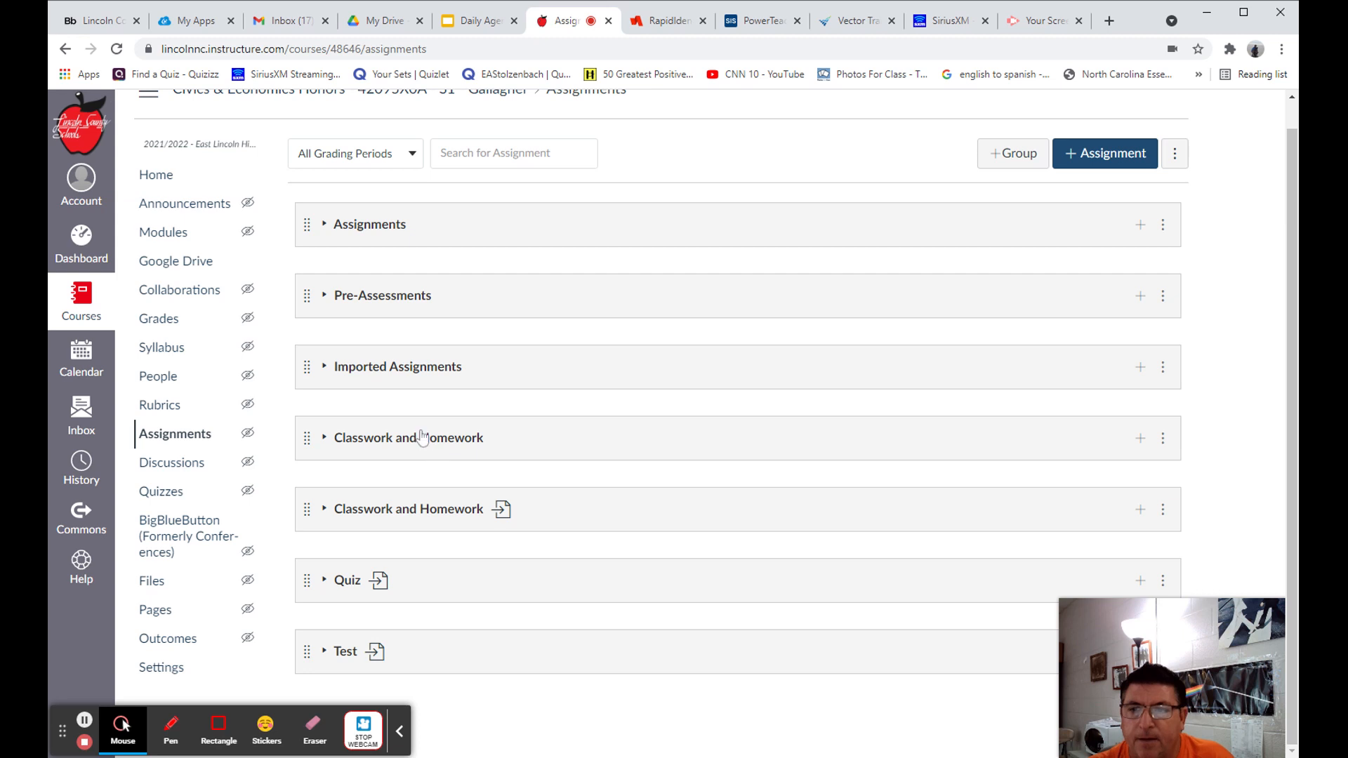
# Check that the original Classwork and Homework group is empty and delete it.
pyautogui.click(430, 438)
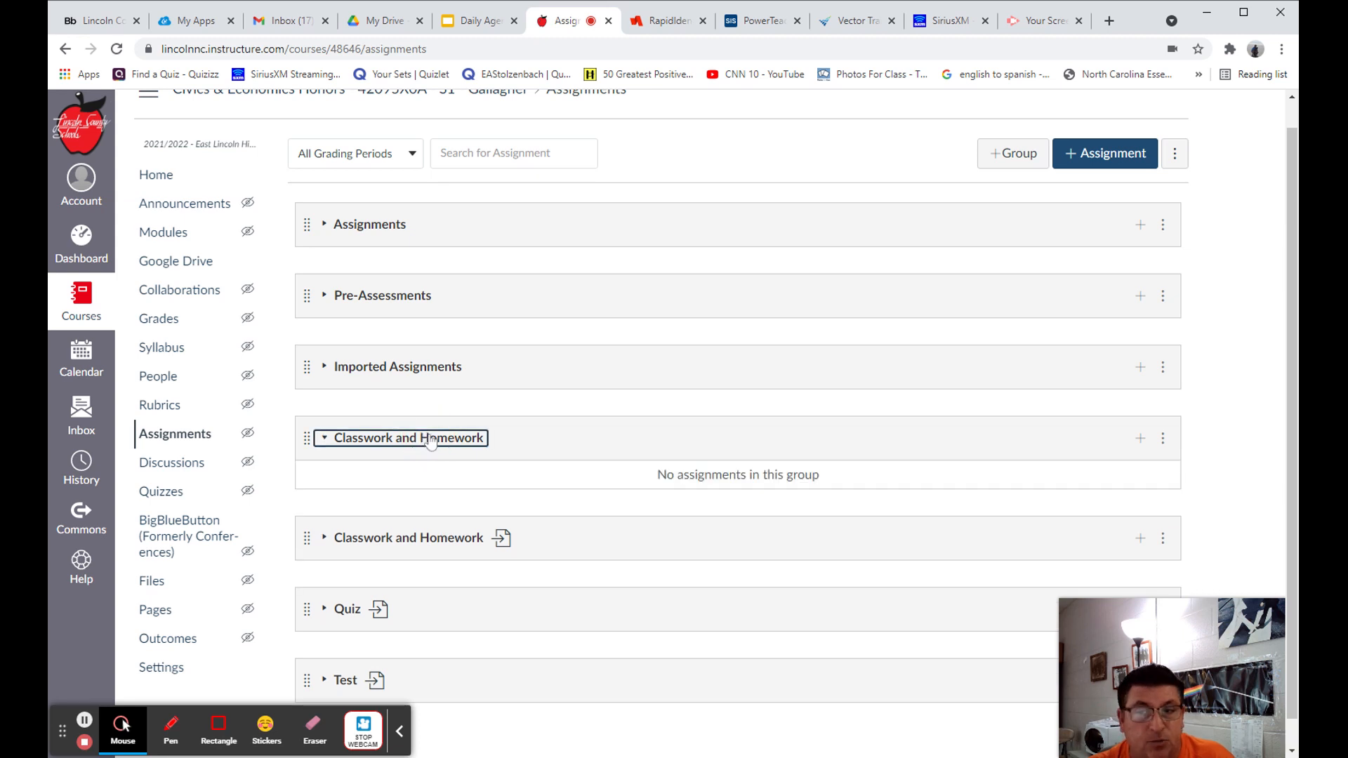
pyautogui.click(1163, 439)
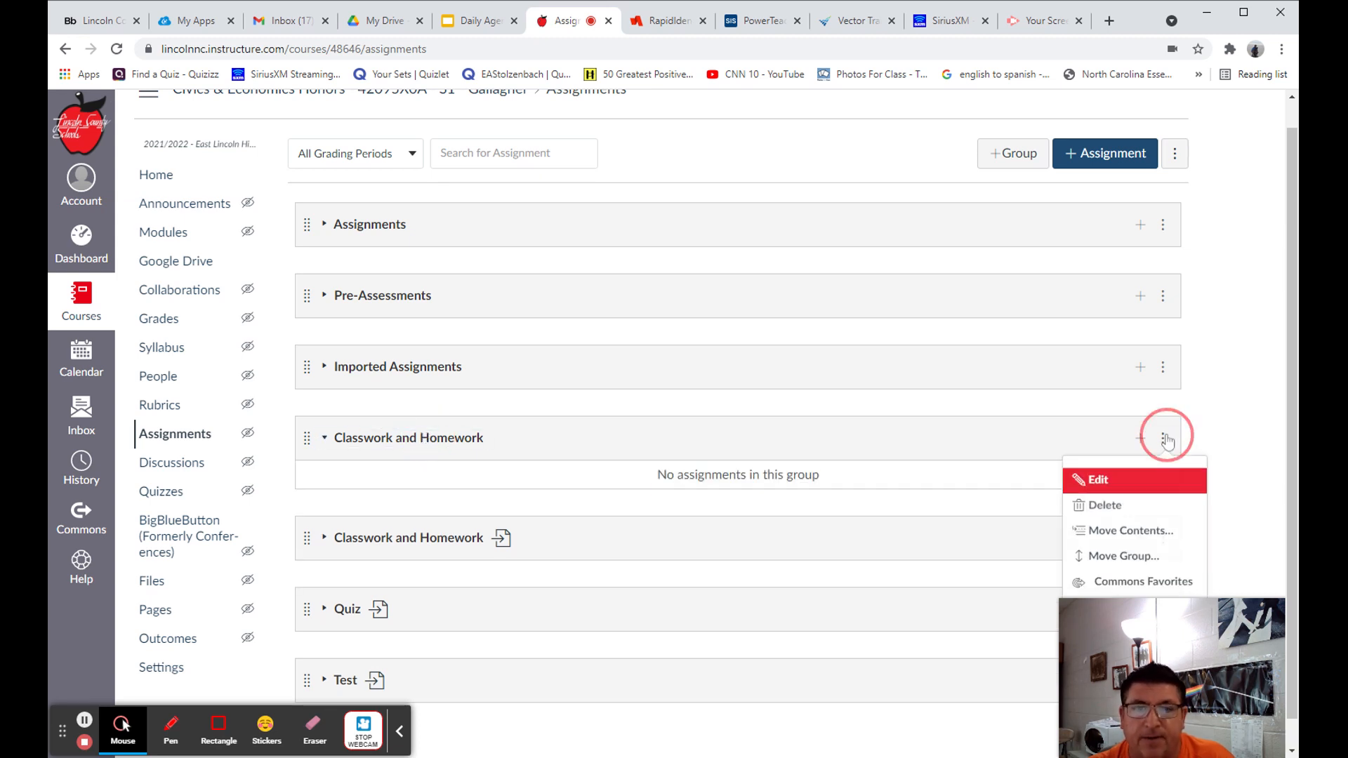
pyautogui.click(1105, 507)
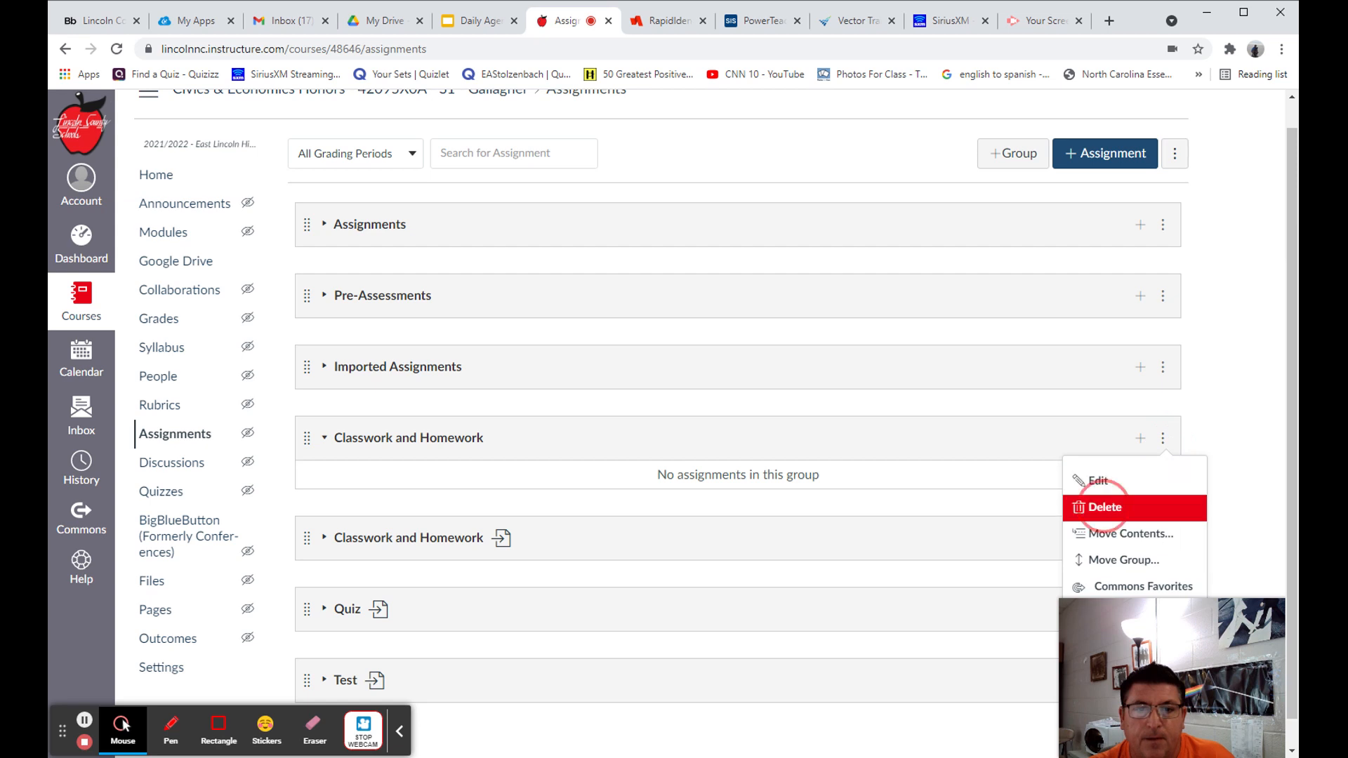
pyautogui.click(751, 139)
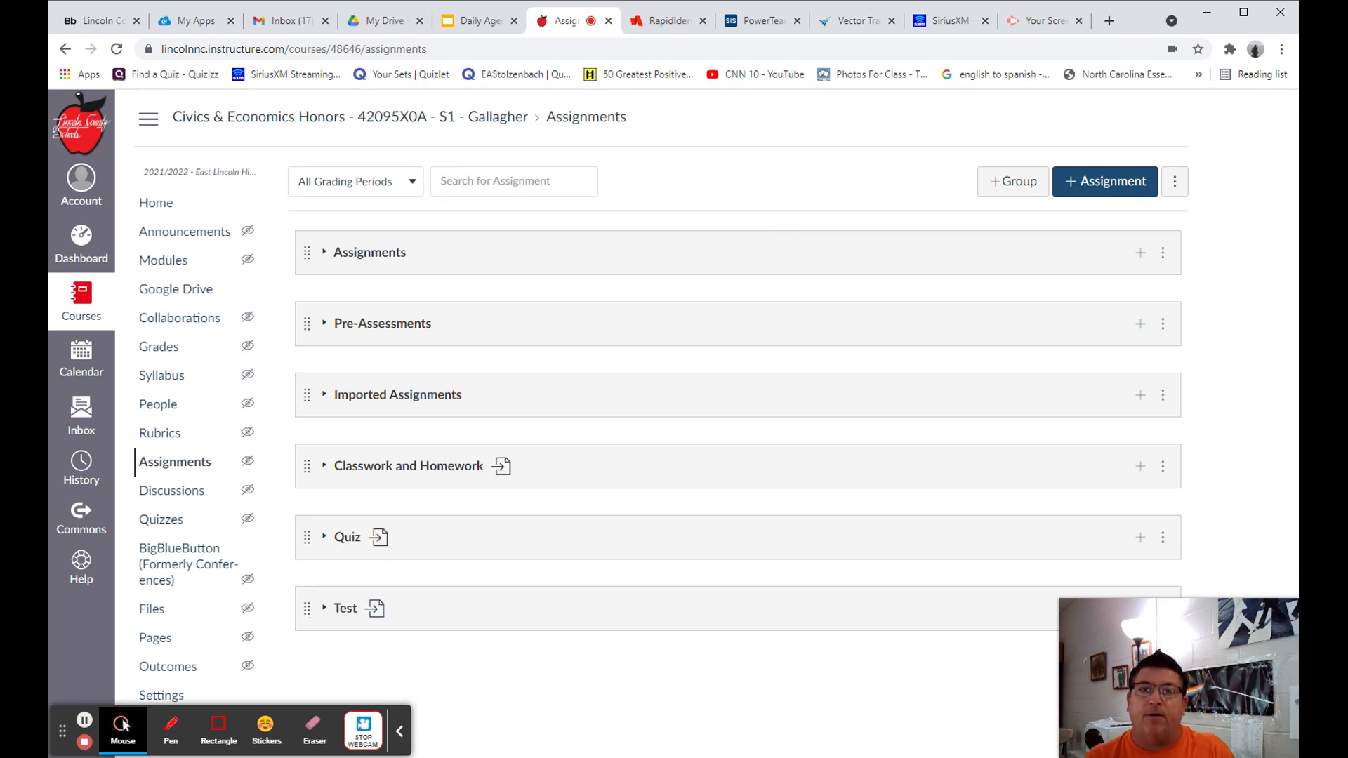
# View the assignment page's PowerSchool sync and group options, and the SIS sync, import and export actions in the course gradebook.
pyautogui.click(1178, 182)
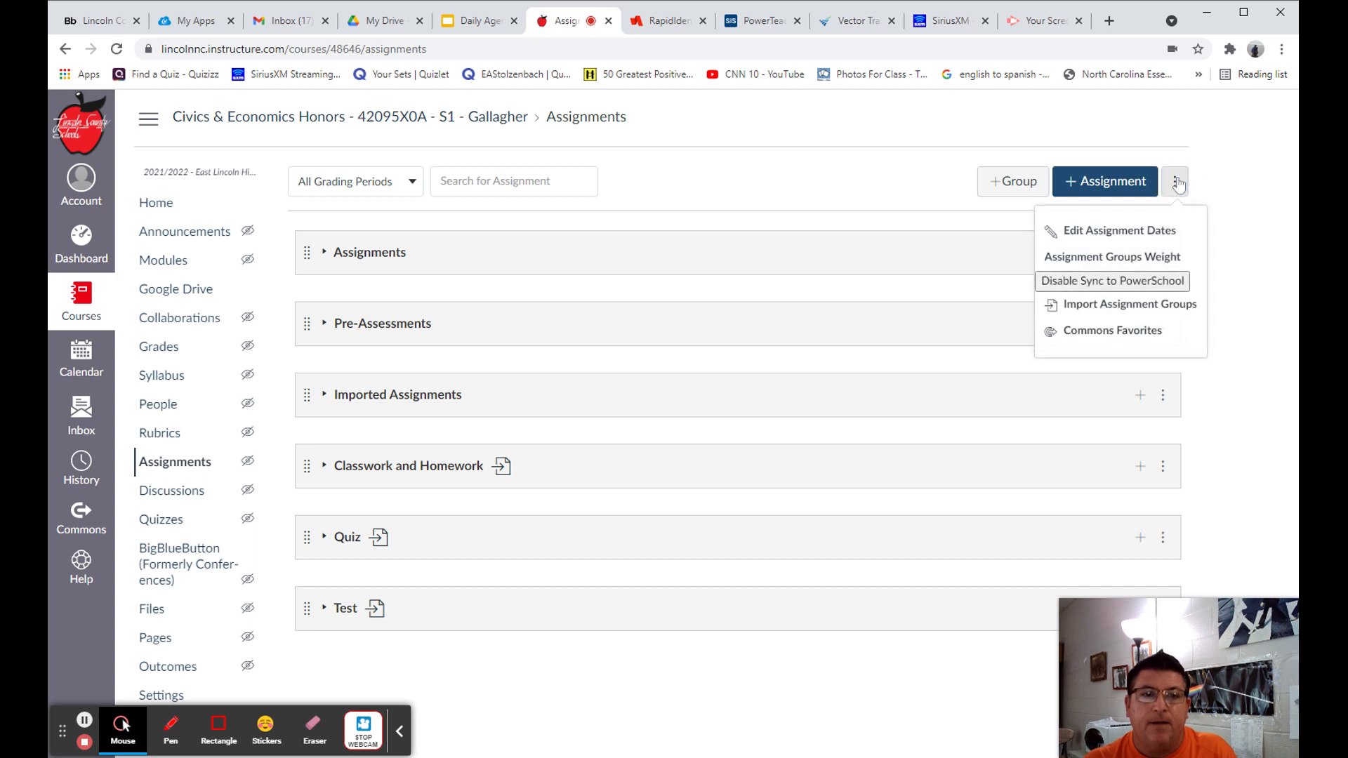
pyautogui.click(1255, 175)
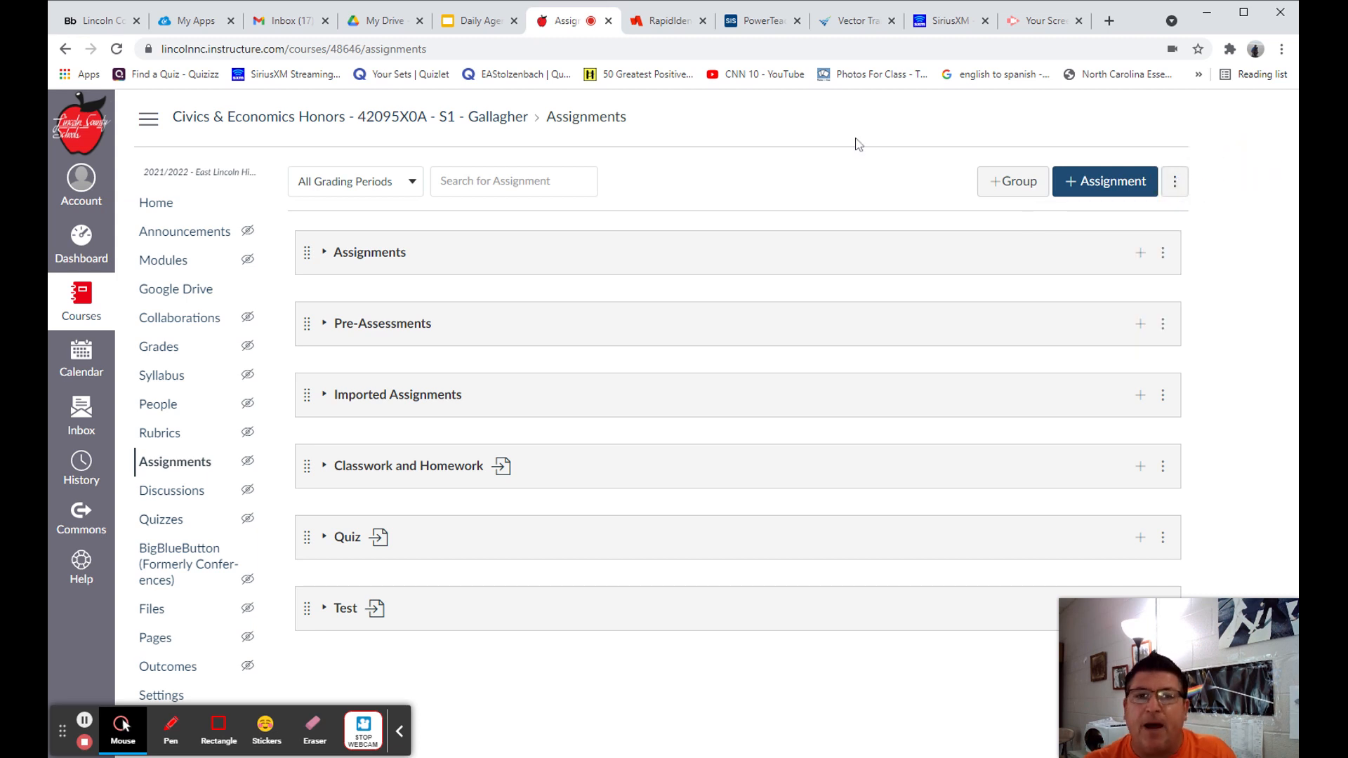
pyautogui.click(162, 349)
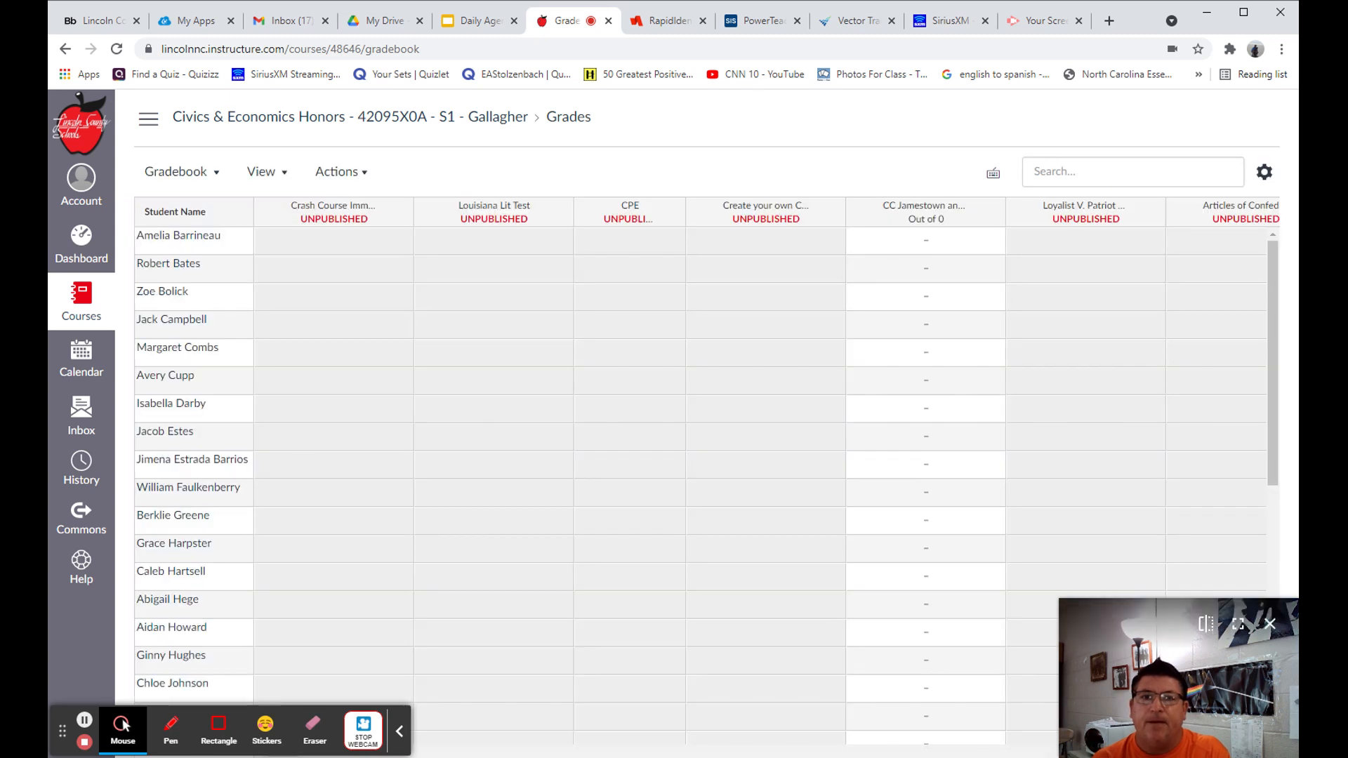
pyautogui.click(360, 175)
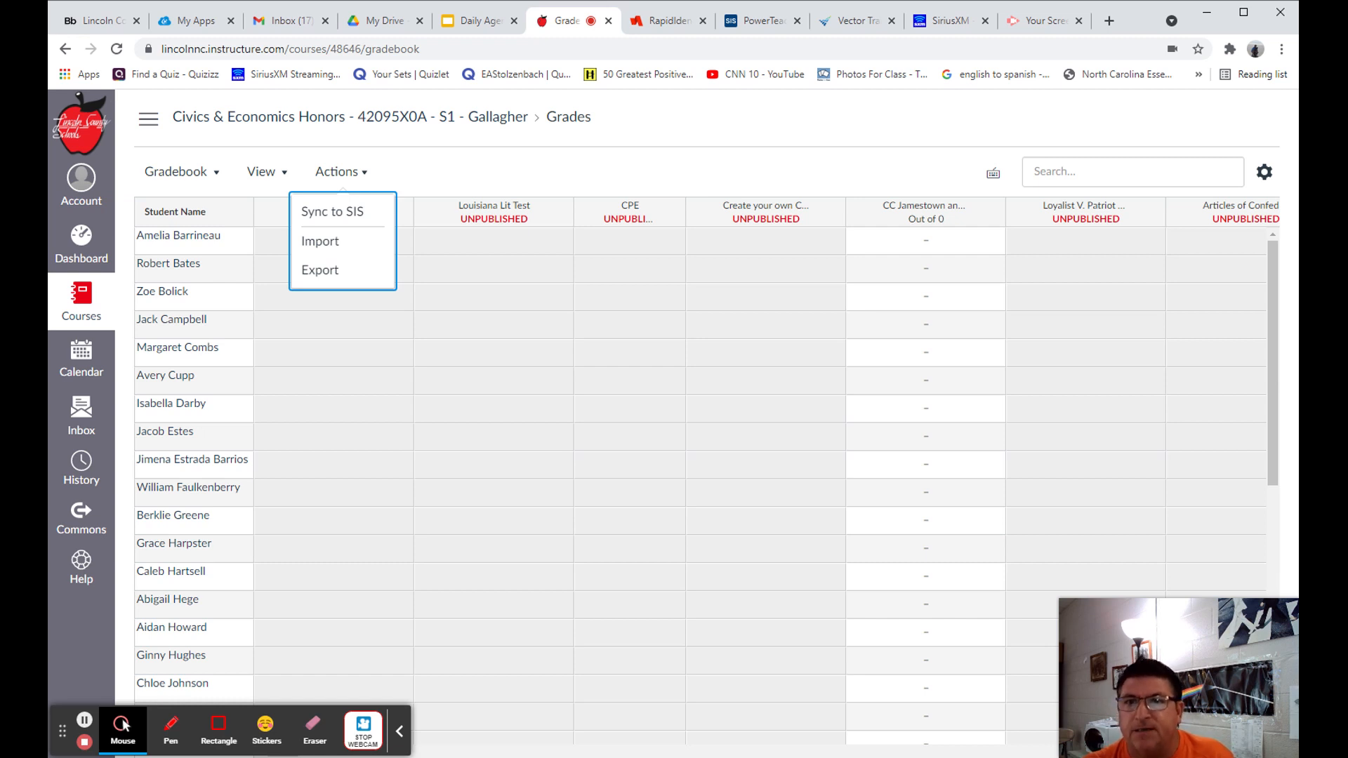
pyautogui.click(486, 163)
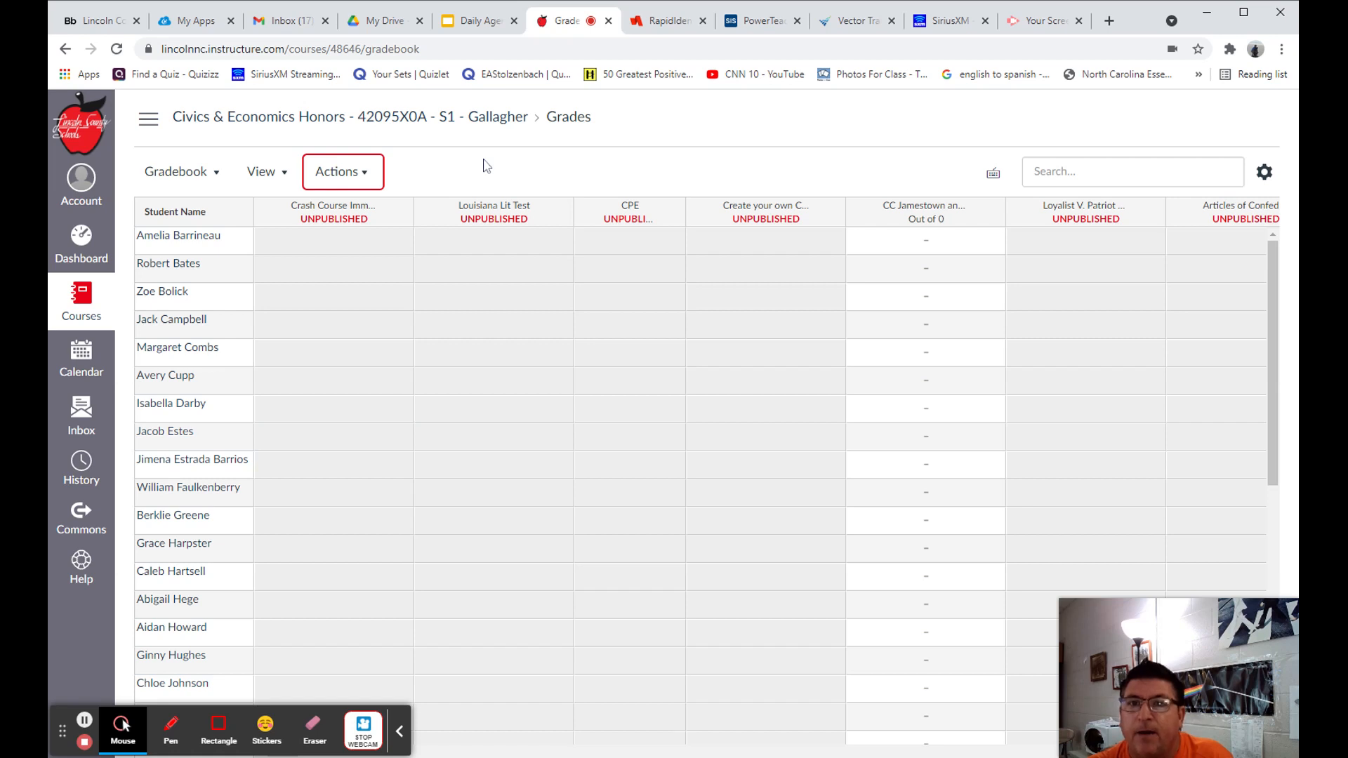